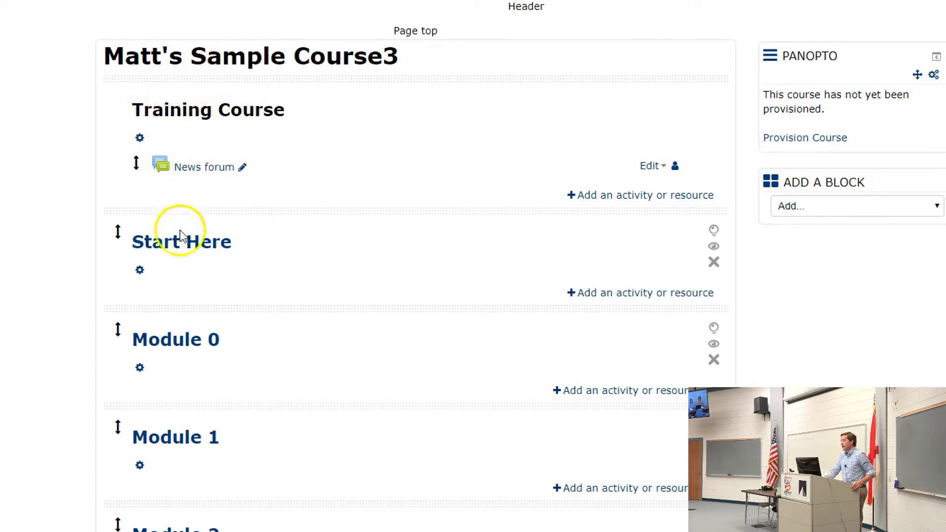
- Open the activity chooser for the Training Course section
left_click(192, 445)
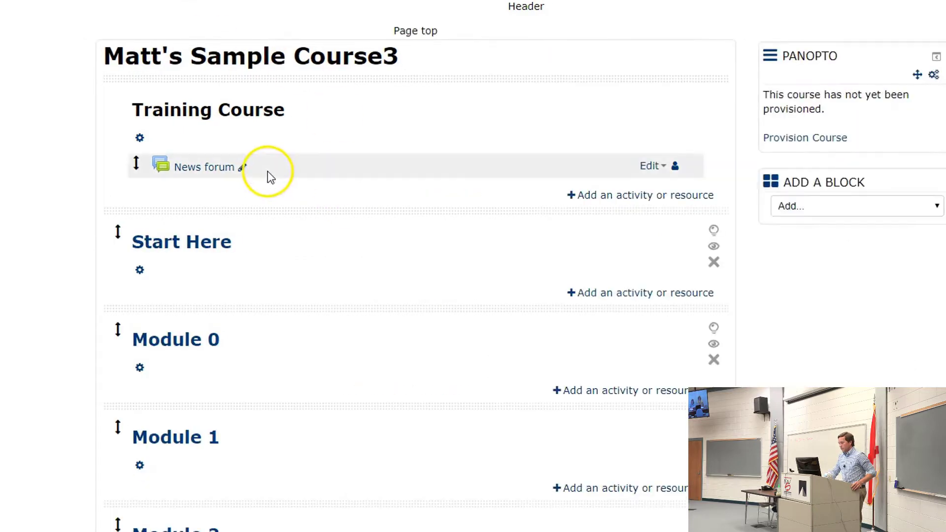
left_click(579, 195)
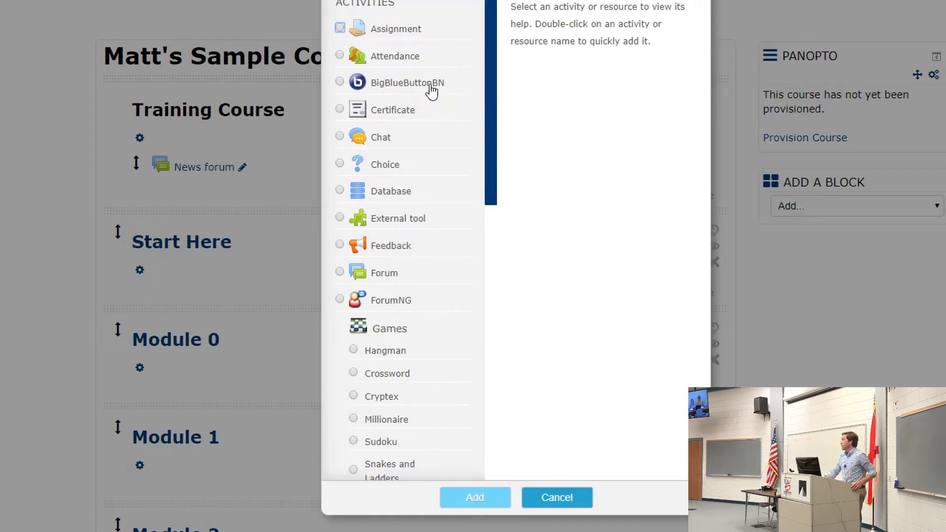
- Pick Wiki from the activity list and add it to the course
left_click_drag(487, 92, 486, 405)
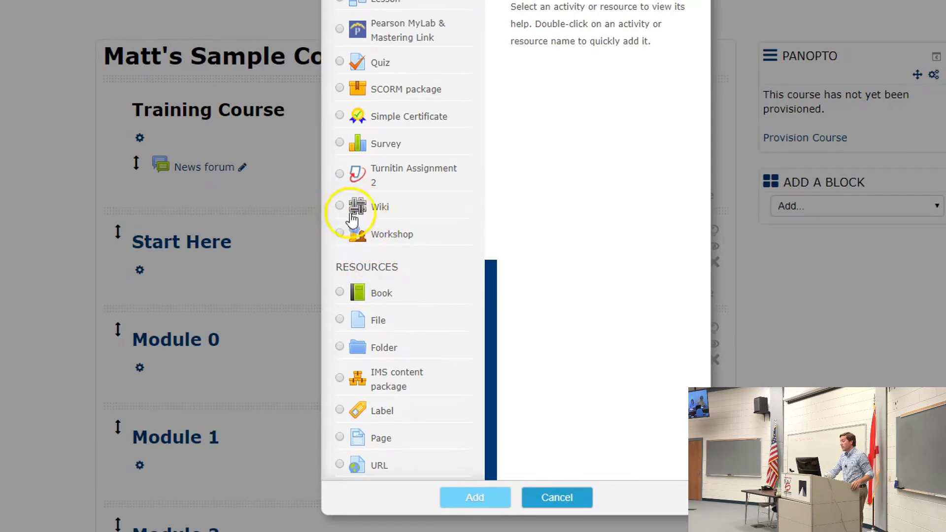
left_click(344, 208)
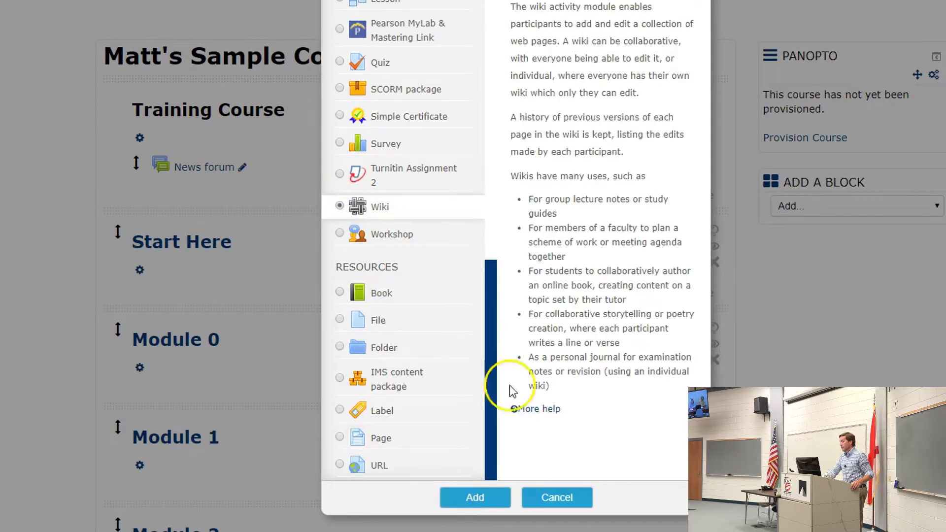
left_click(483, 496)
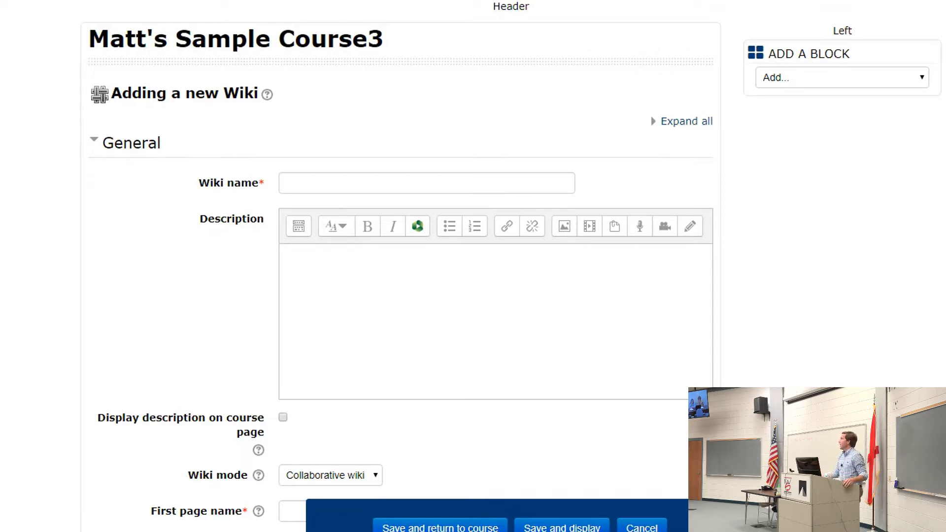
- Name the wiki 'Virtual Office Hours Sign-Up Sheet', correcting the 'hpours' typo
left_click(317, 186)
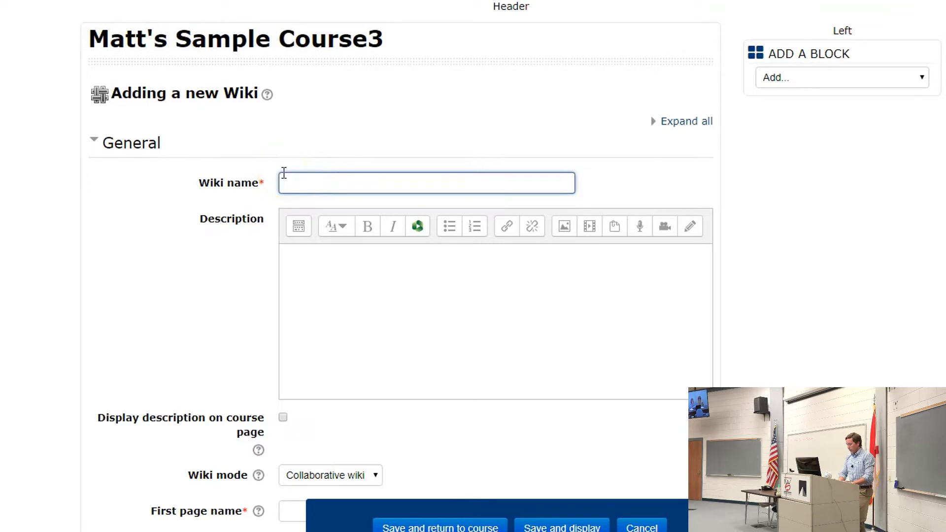
type("Virtual ")
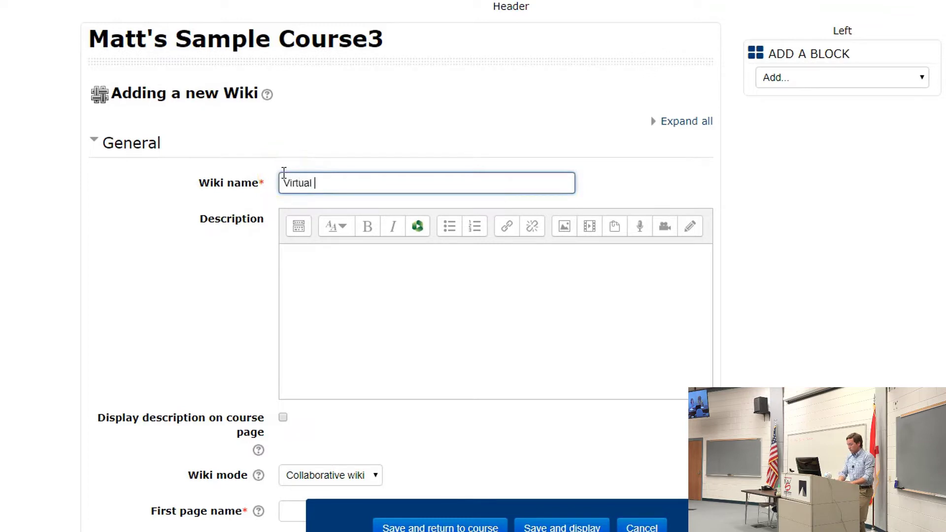
type("Office hpours Sign-U")
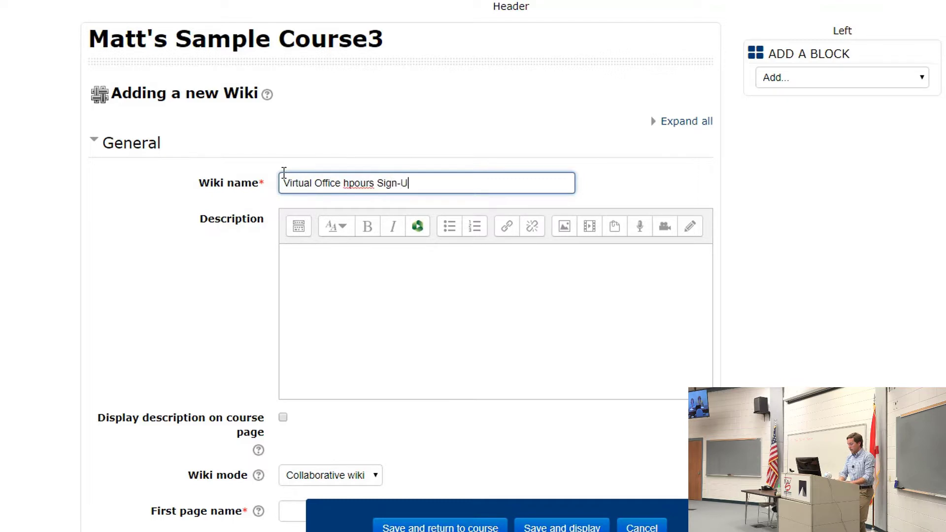
type("p Sheet")
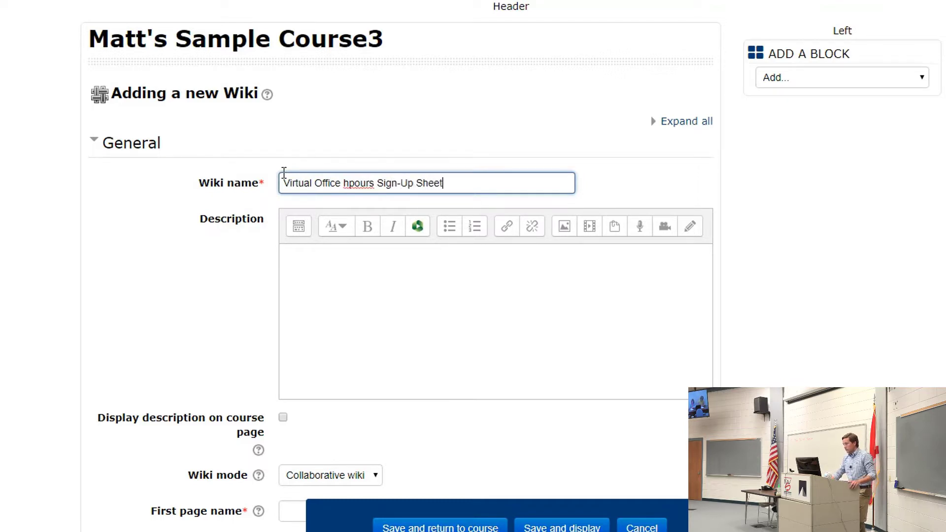
left_click(351, 185)
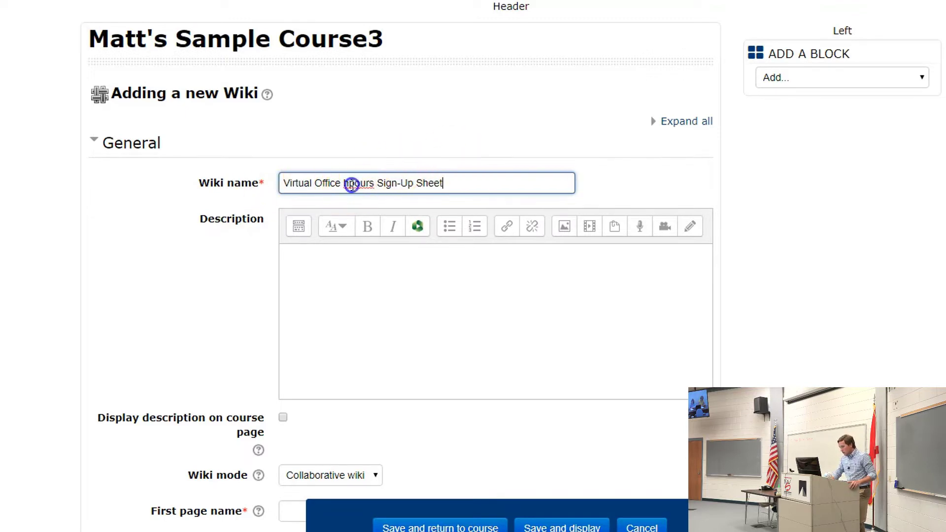
key("BackSpace")
key("BackSpace")
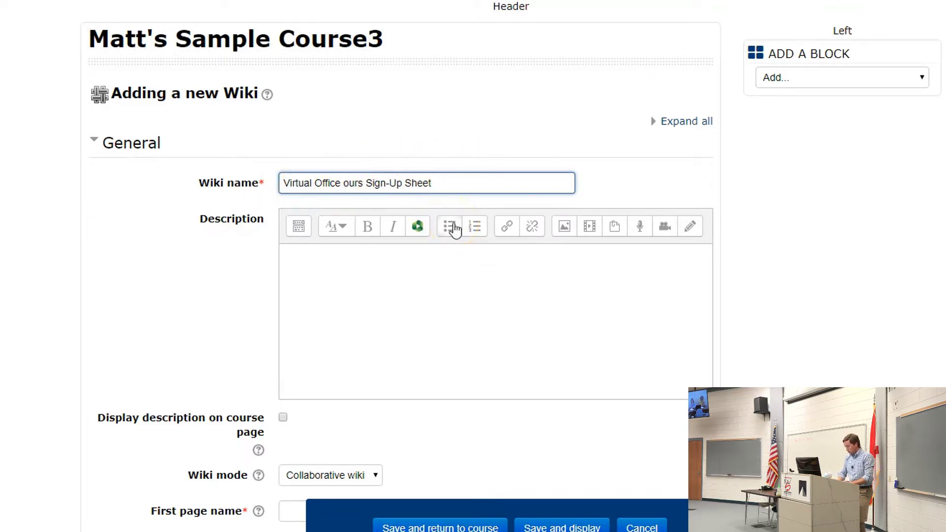
type("H")
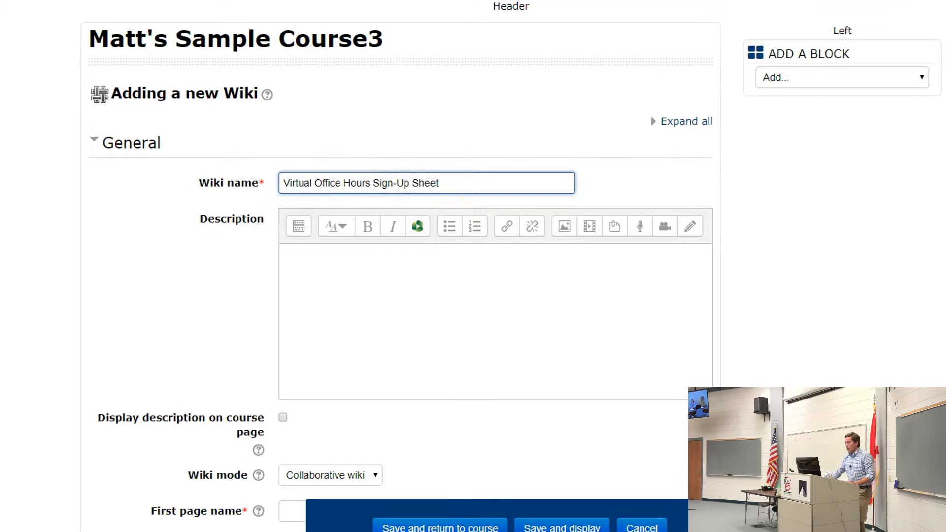
- Enter the description 'Please sign up here in an available time slot to meet with me', fixing typos
left_click(329, 291)
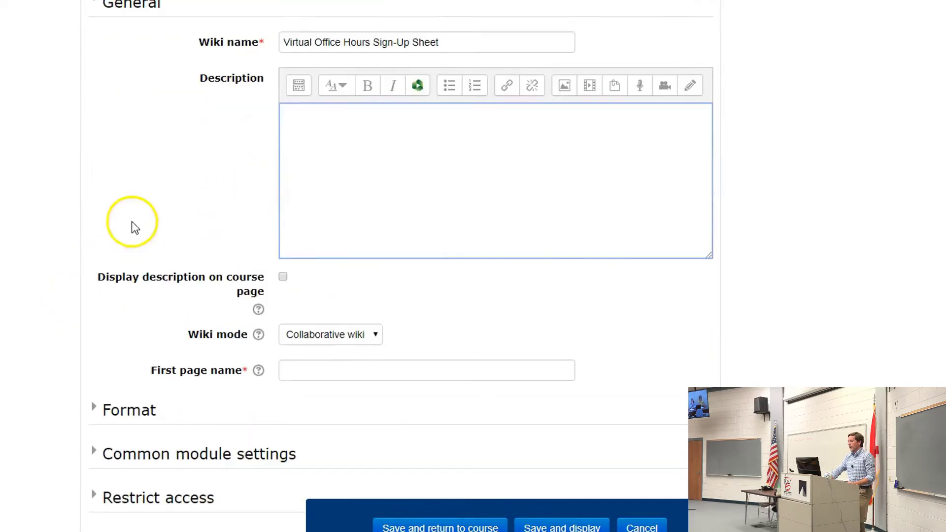
scroll(129, 221, "down", 3)
left_click(346, 127)
left_click(319, 128)
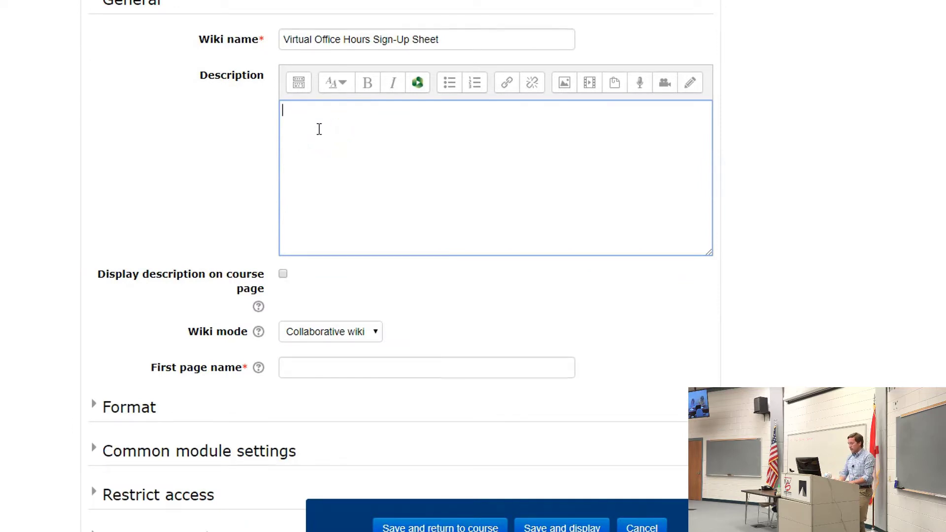
type("Please")
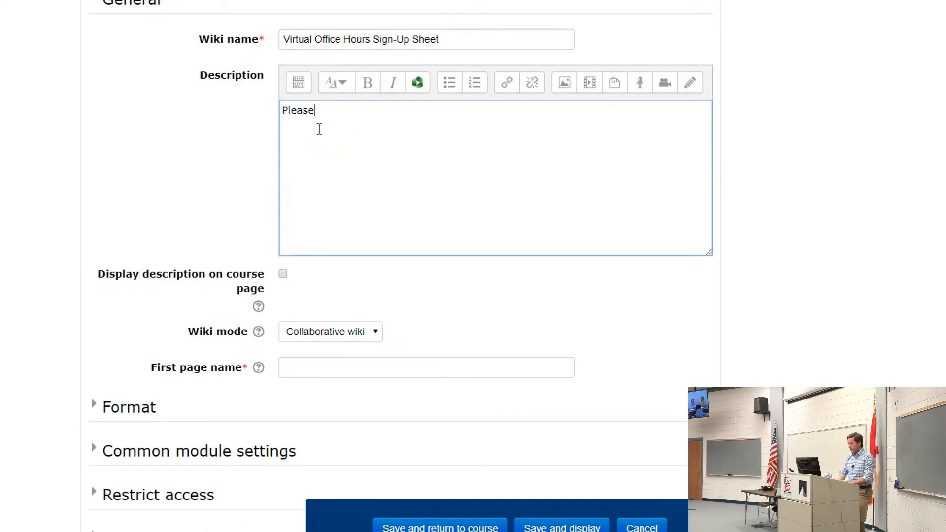
type(" sign up here ")
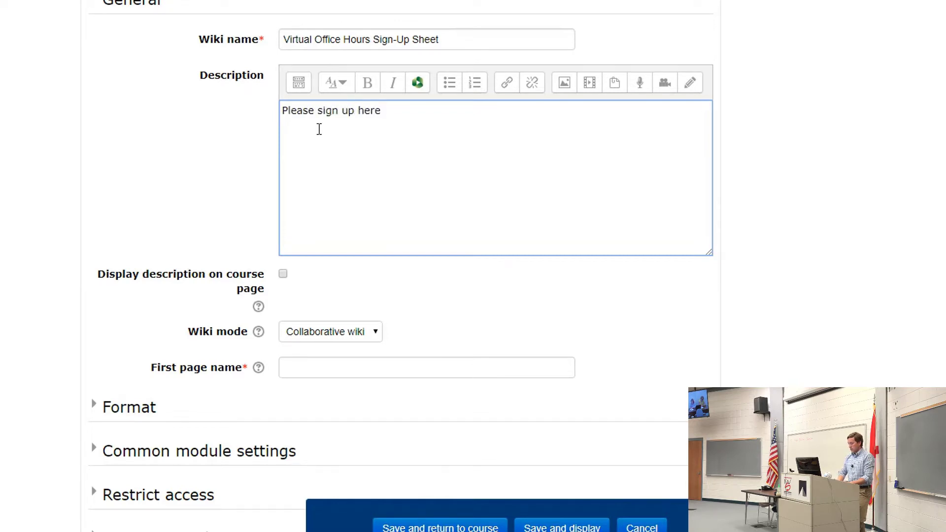
type("in an a")
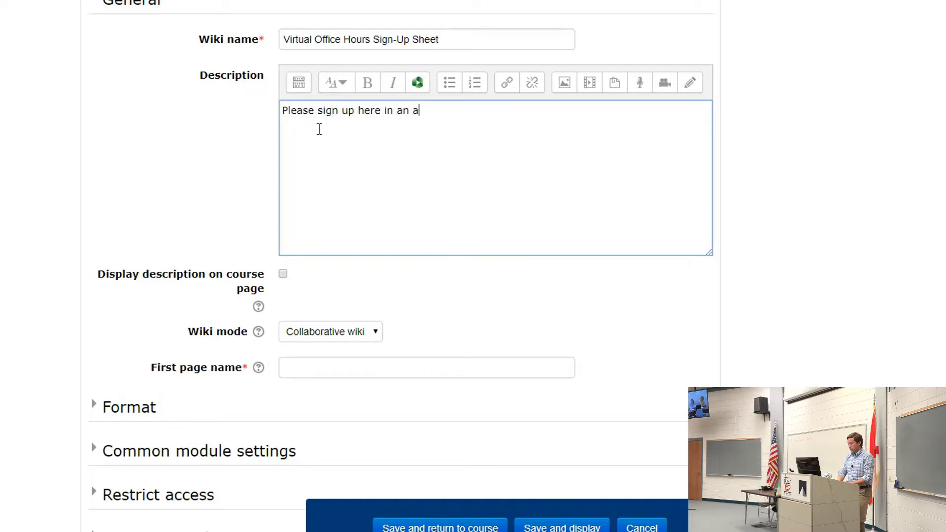
type("vailablke time s")
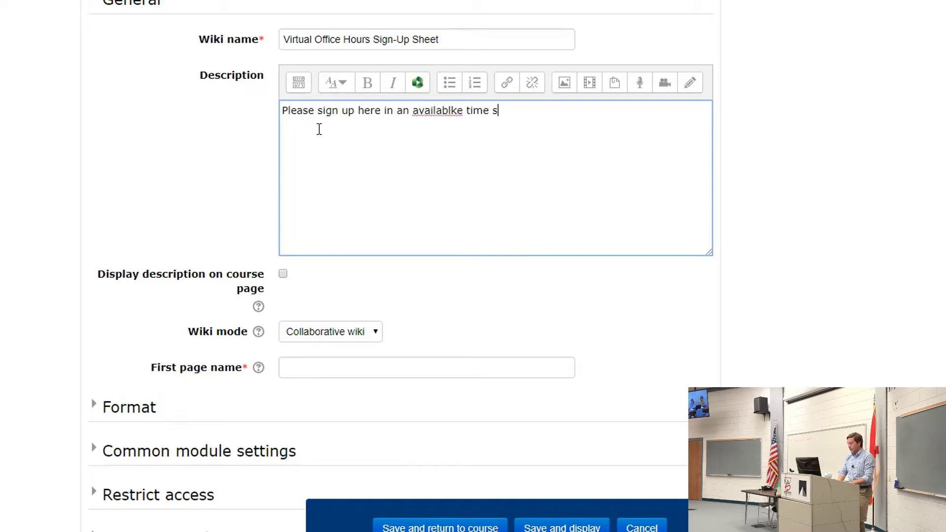
type("lot to meet woith me")
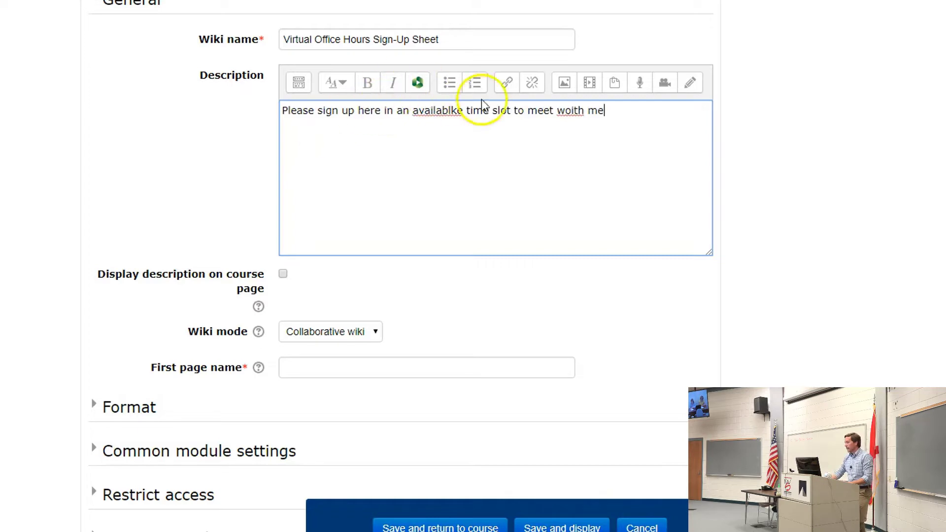
left_click_drag(566, 111, 570, 130)
key("BackSpace")
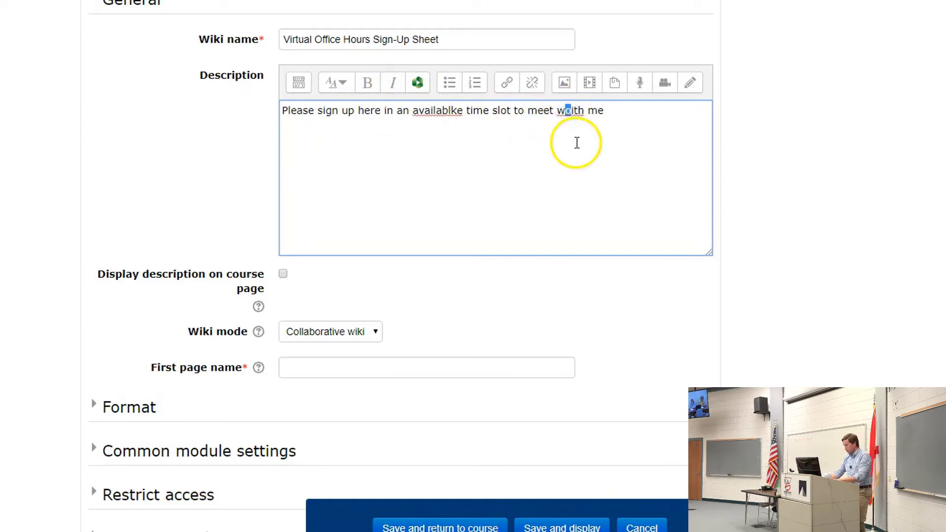
left_click(435, 114)
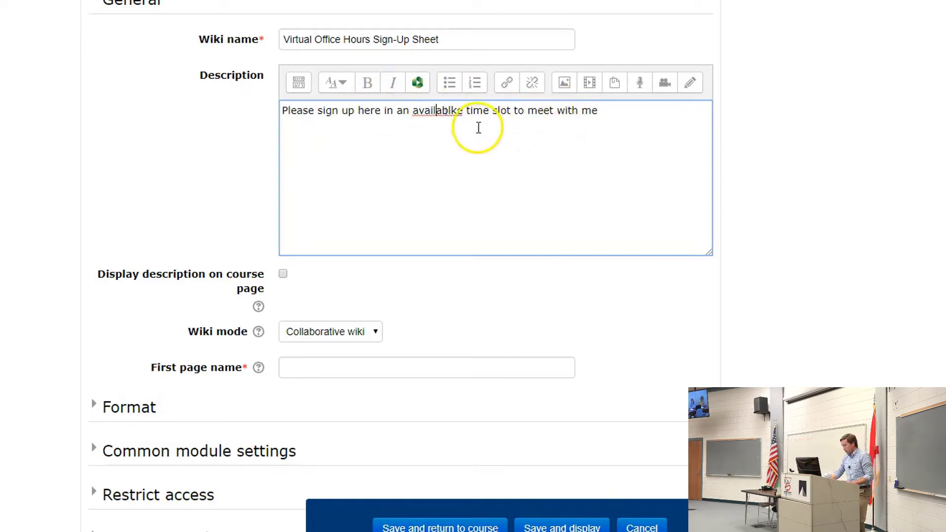
left_click(448, 111)
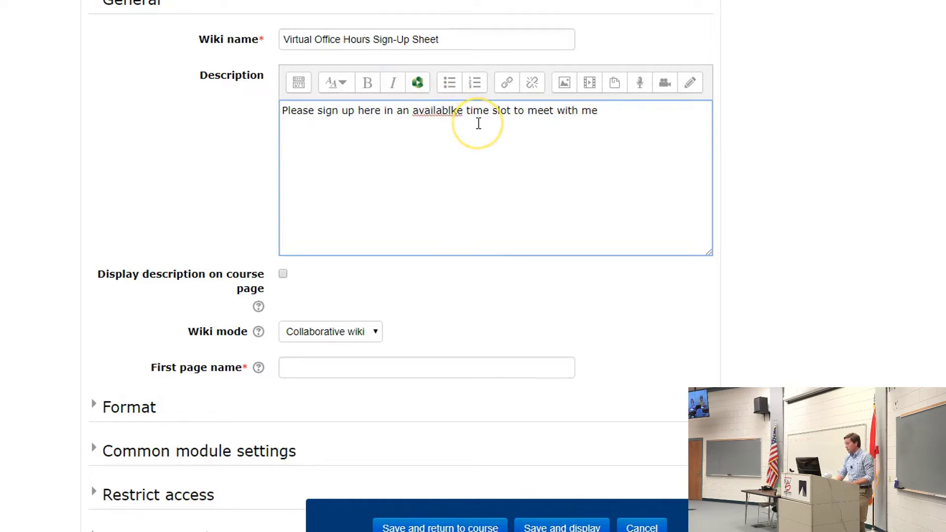
key("BackSpace")
type("l")
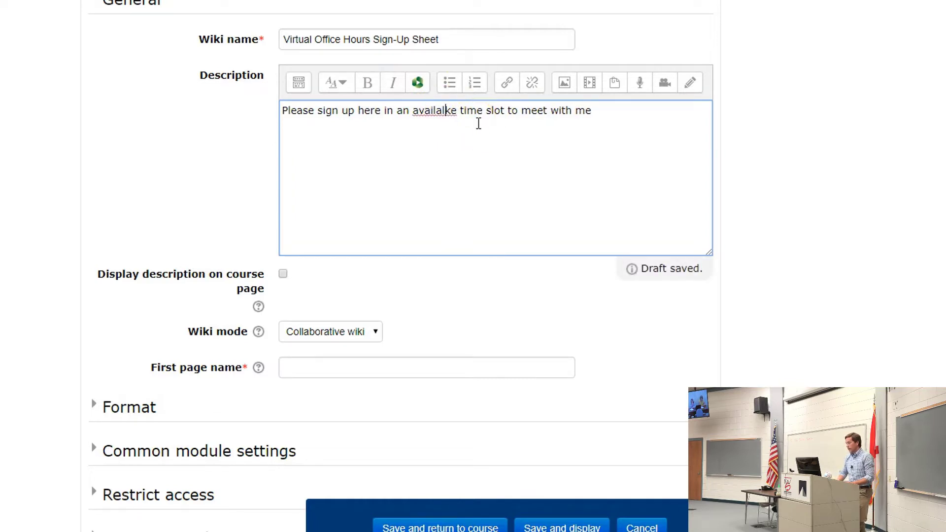
key("BackSpace")
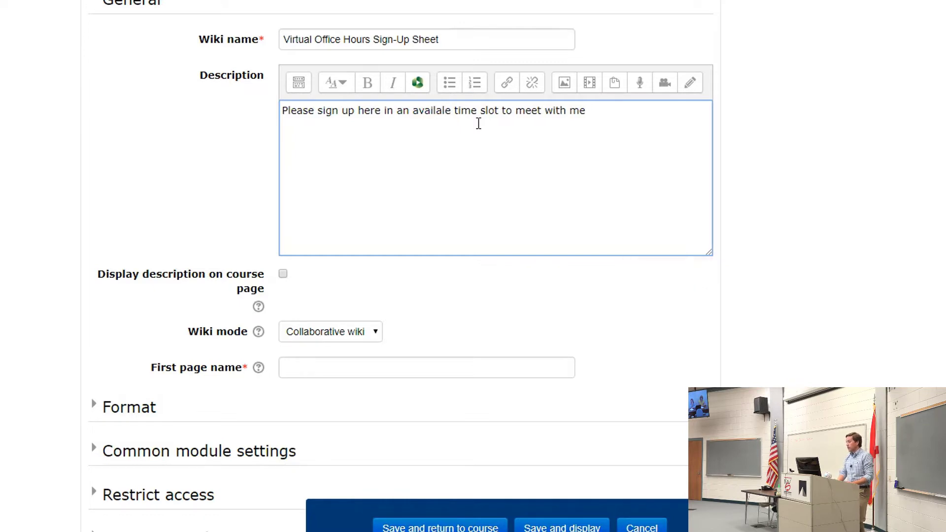
key("Delete")
key("BackSpace")
key("BackSpace")
key("BackSpace")
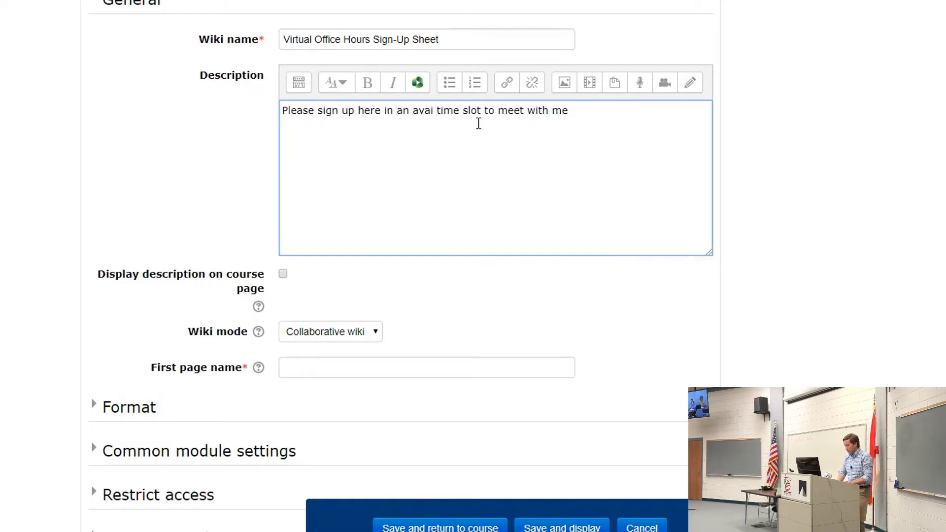
type("lable")
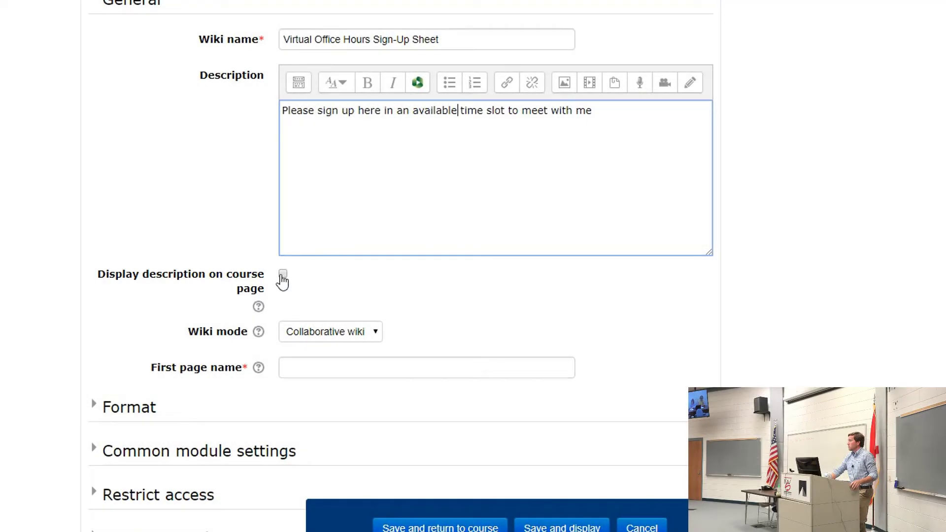
- Show the description on the course page, set first page name 'Weekly sign-Up Sheet', and save to course
left_click(282, 274)
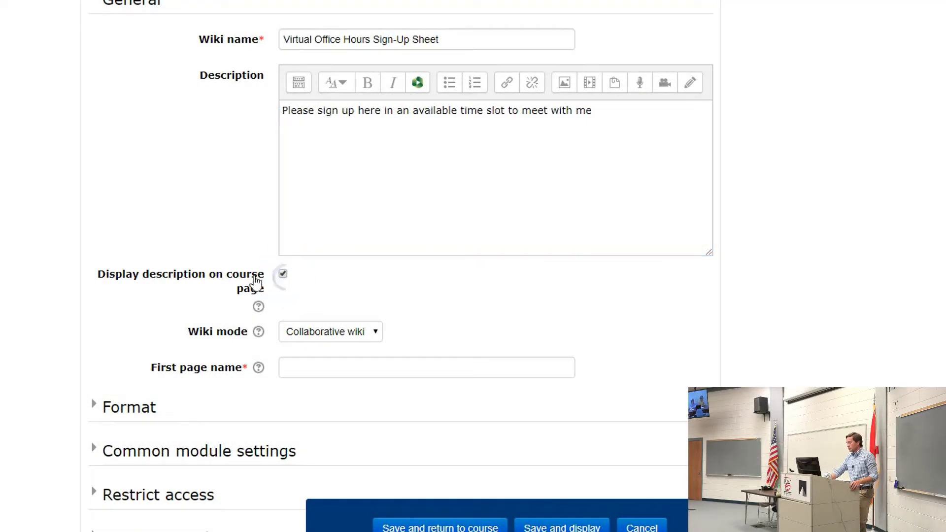
scroll(36, 260, "down", 2)
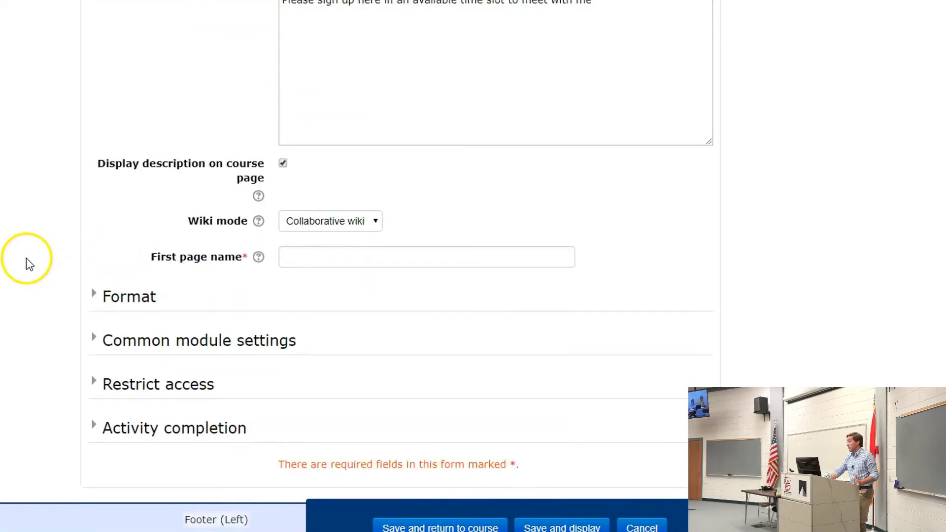
scroll(25, 258, "up", 2)
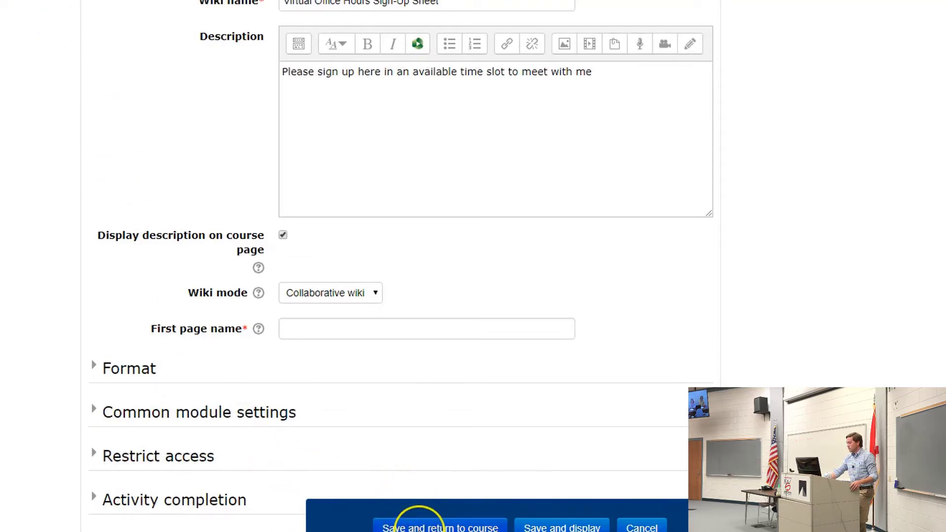
left_click(418, 527)
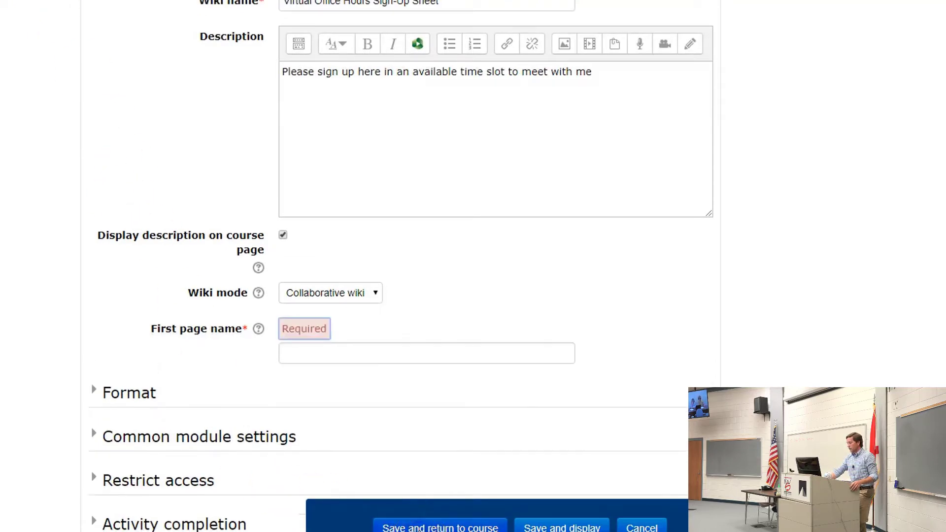
left_click(334, 353)
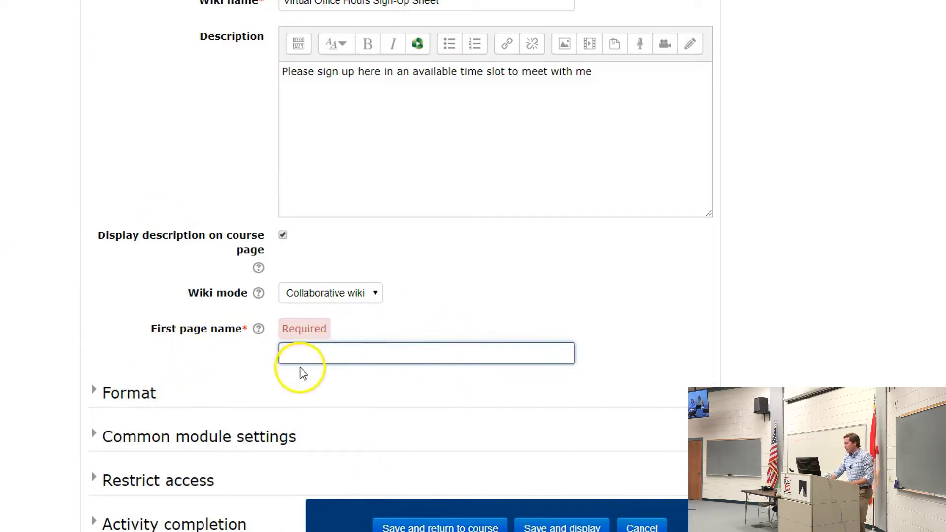
scroll(303, 373, "down", 2)
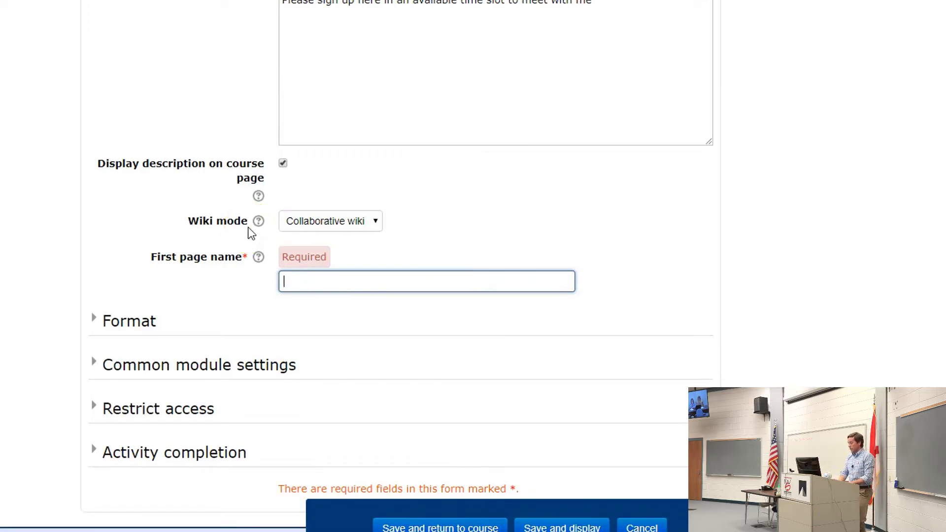
type("Weekly sign")
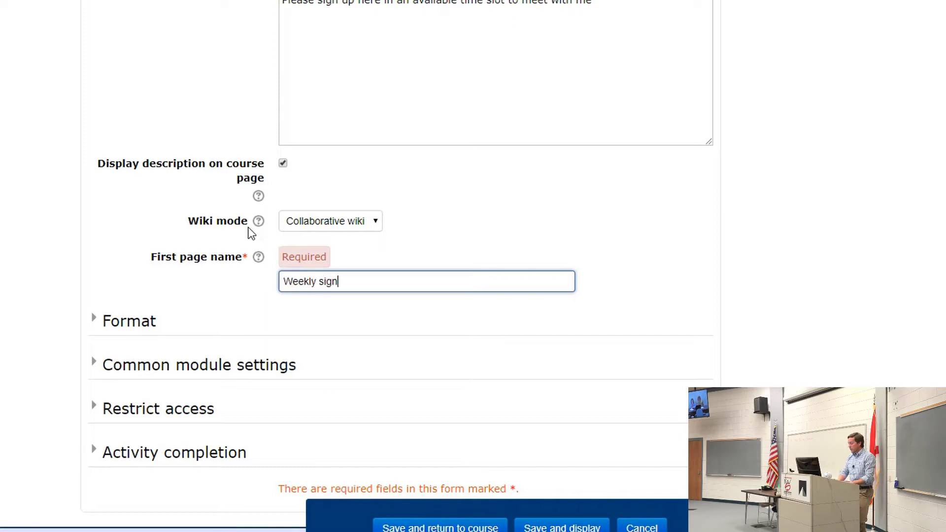
type("-Up sh")
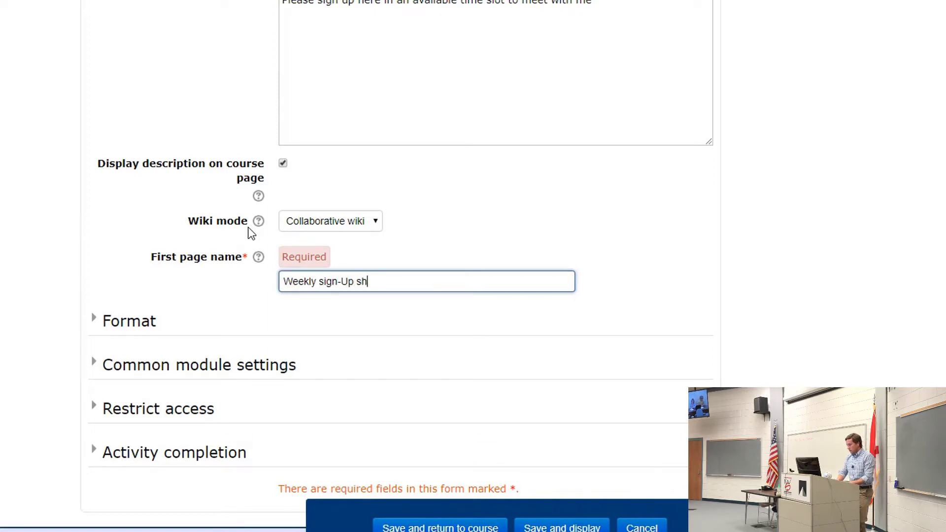
type(" Sheet")
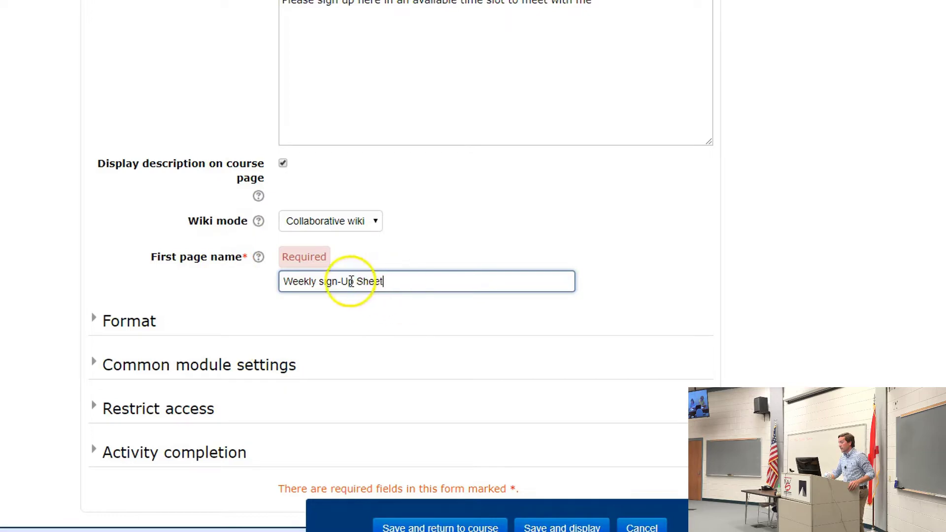
left_click(438, 527)
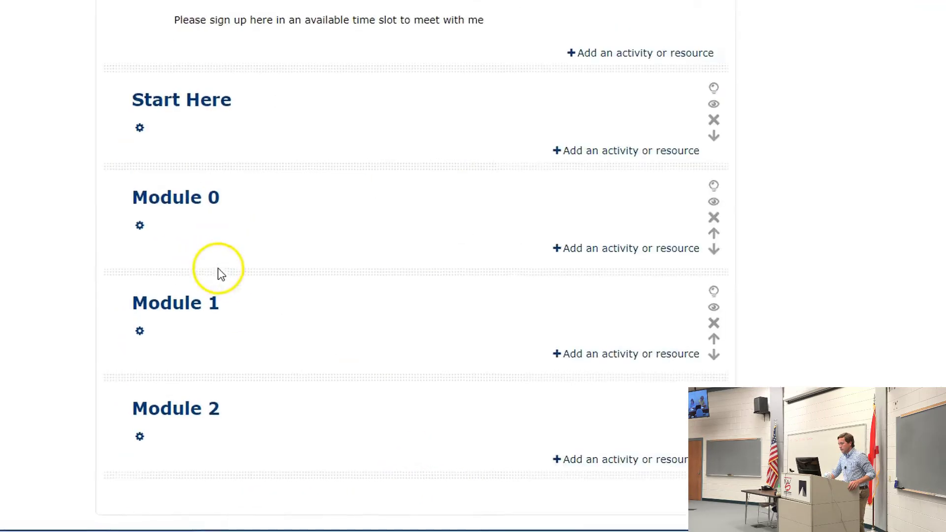
- Open the Virtual Office Hours Sign-Up Sheet wiki from the course page
scroll(288, 294, "up", 3)
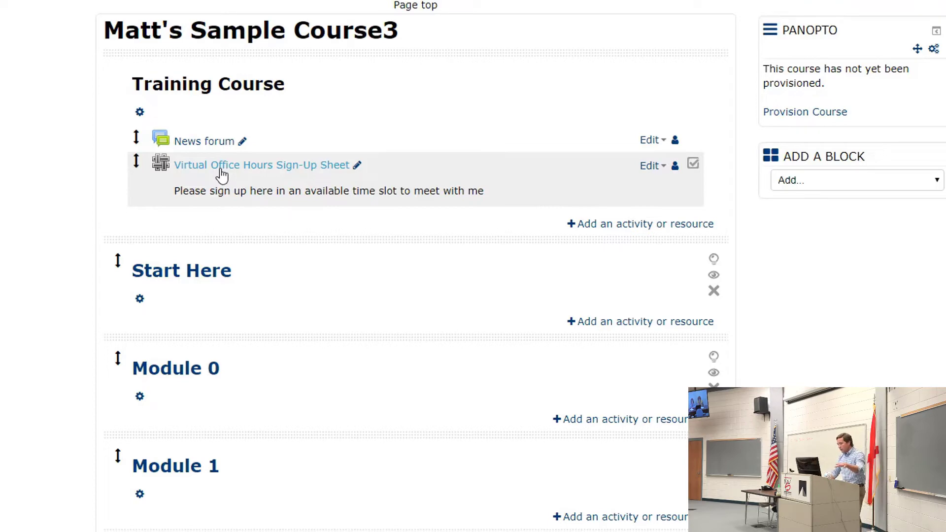
left_click(222, 174)
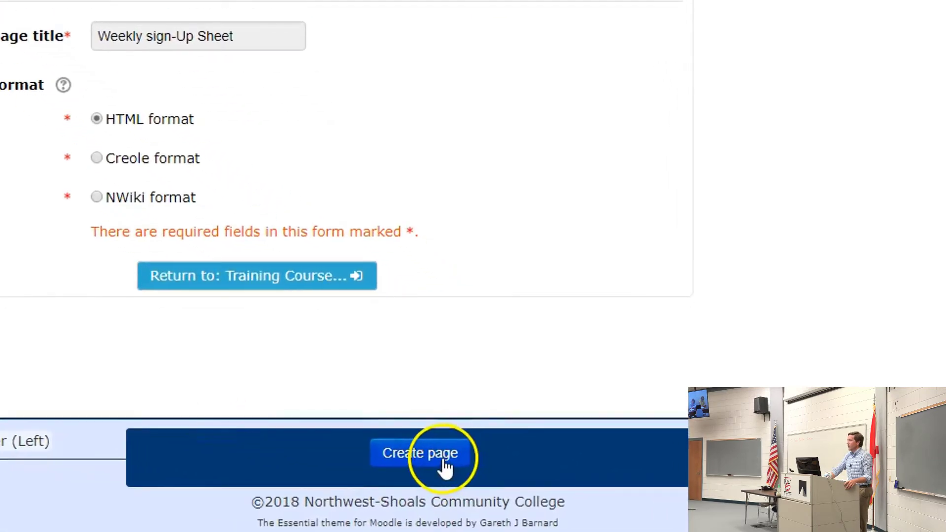
- Create the Weekly sign-Up Sheet page in HTML format and scroll down to its editor
left_click(391, 457)
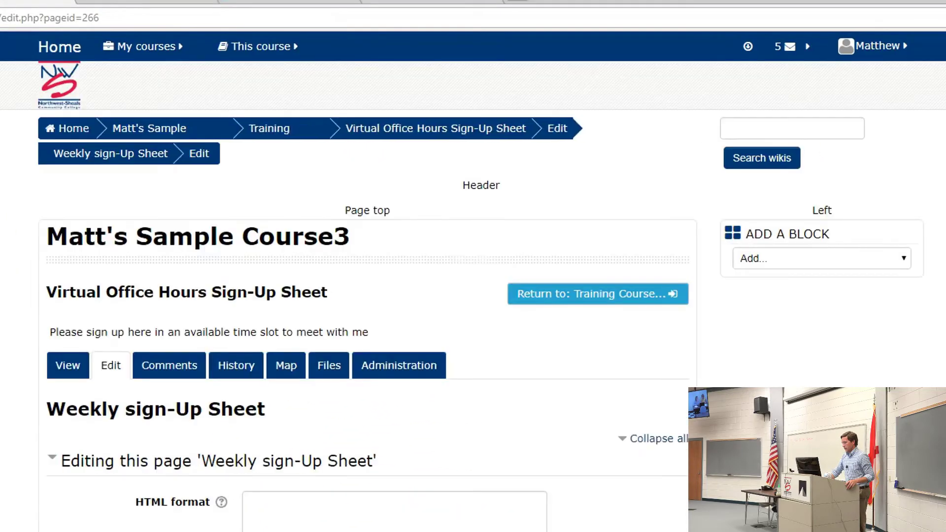
scroll(146, 434, "down", 3)
scroll(150, 432, "down", 2)
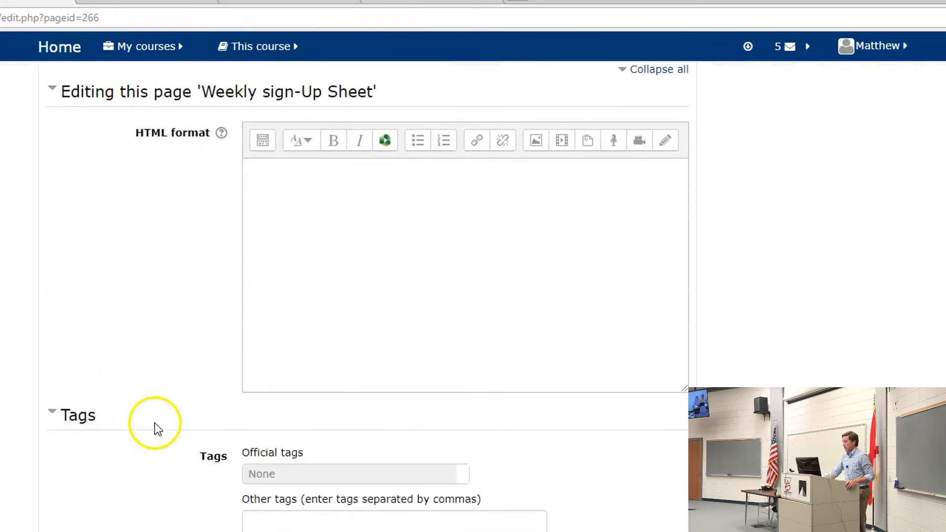
- Type the day headings Monday, Tuesday and Wednesday in the page content
scroll(162, 409, "up", 1)
left_click(309, 286)
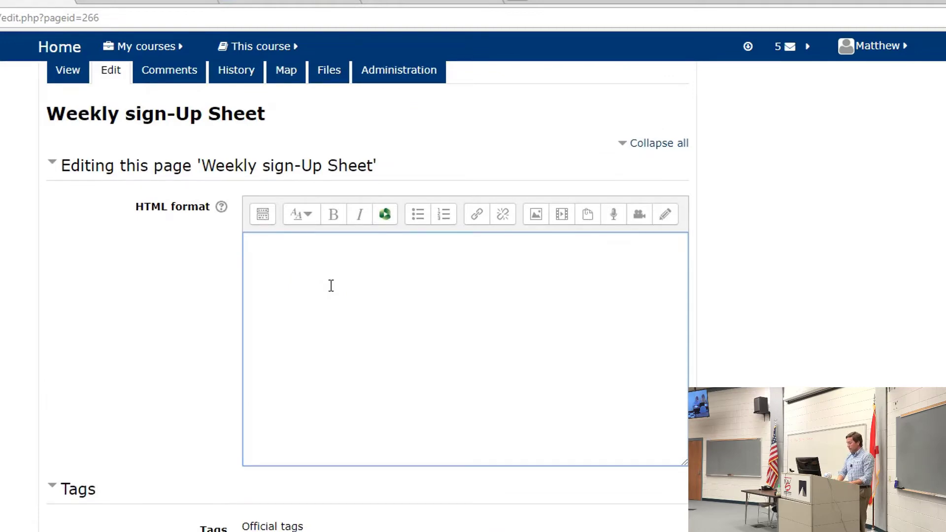
type("Mo")
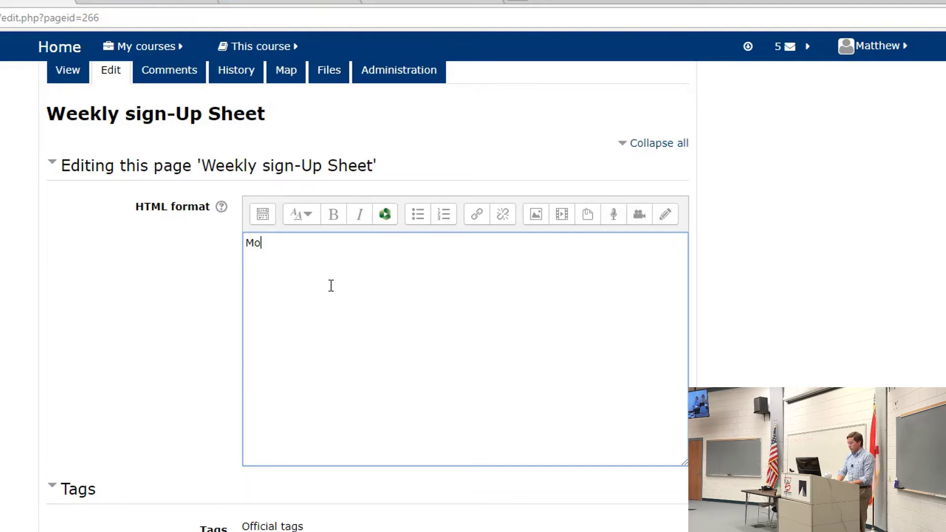
type("nday ")
type("Tuesday")
key("Return")
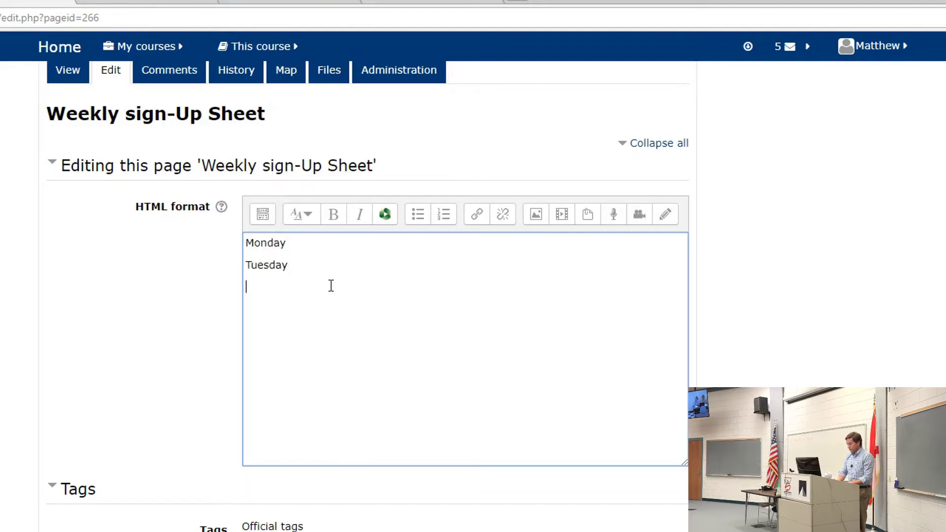
type("Wednesday")
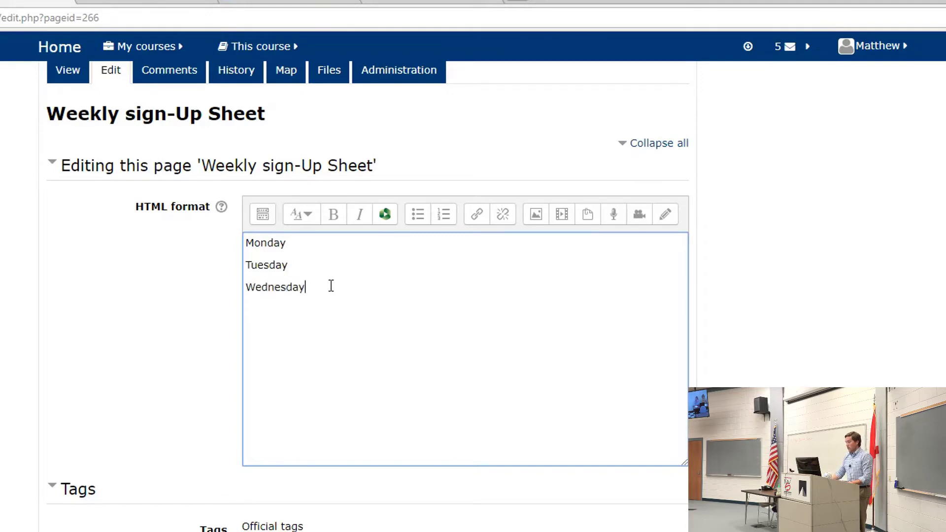
- List slots 5:00-5:15, 5:15-5:30, 5:30-5:45 and 5:45-6:00 under Monday
left_click(328, 241)
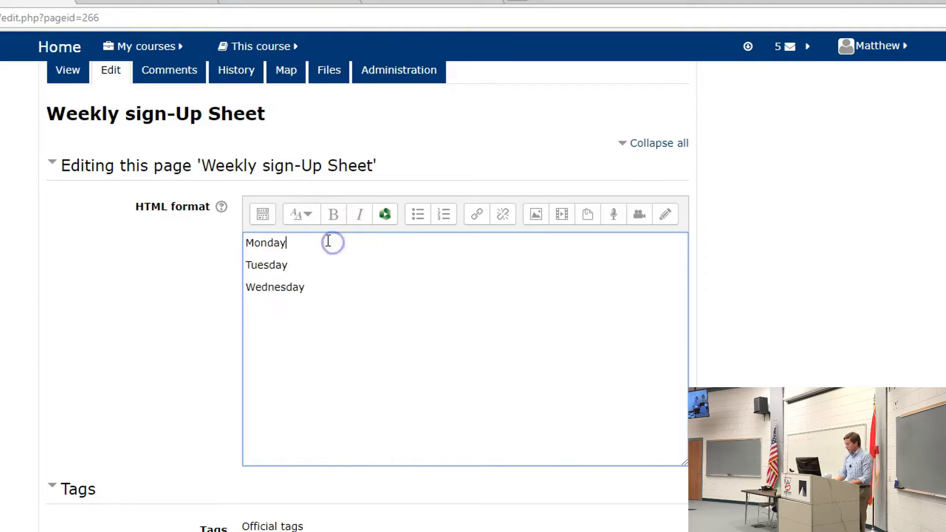
key("Return")
type("5:00-")
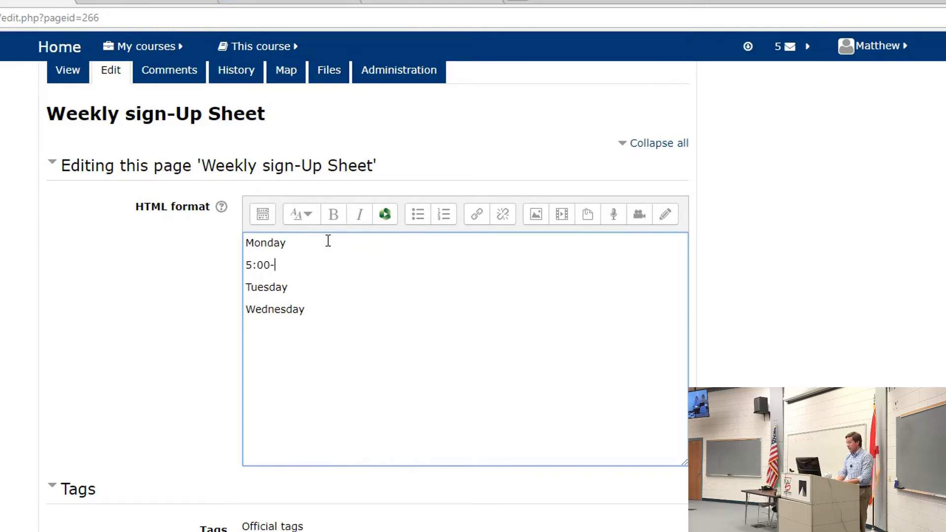
type("5:")
type("15")
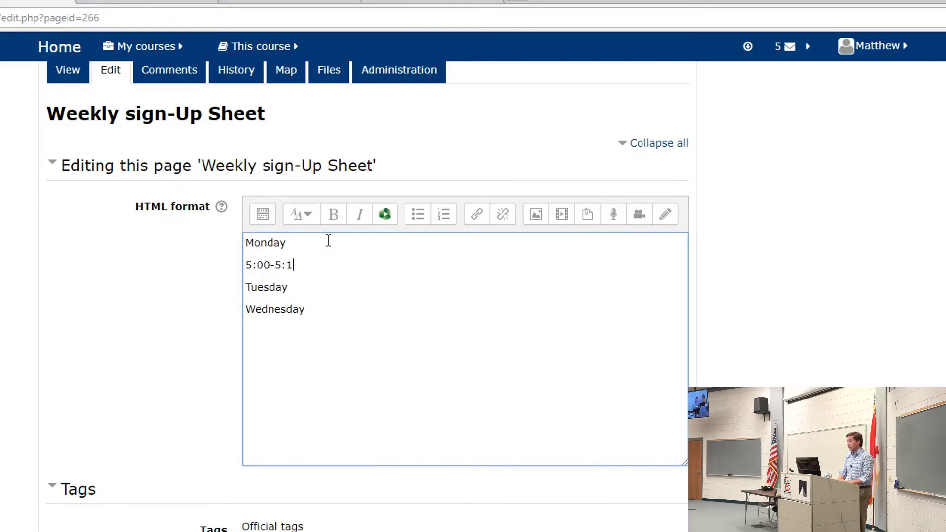
key("Return")
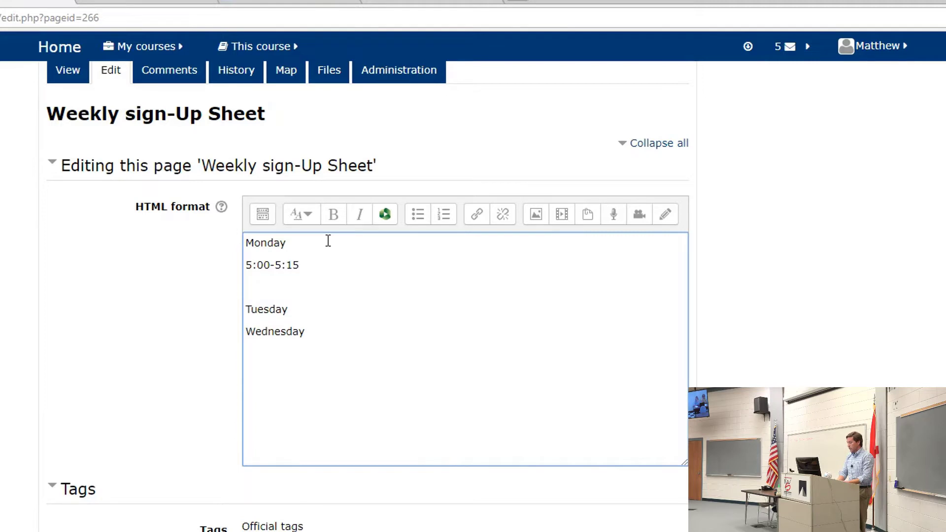
type("5:")
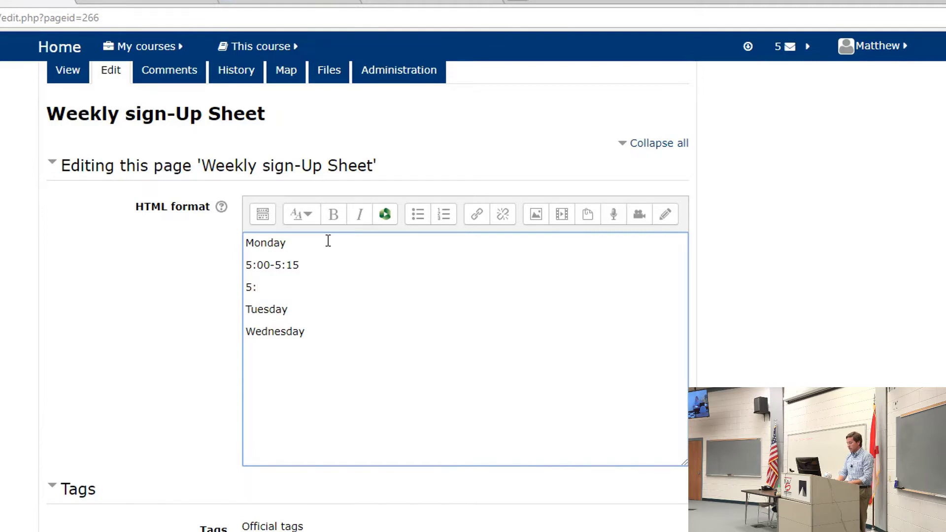
type("15-5:30")
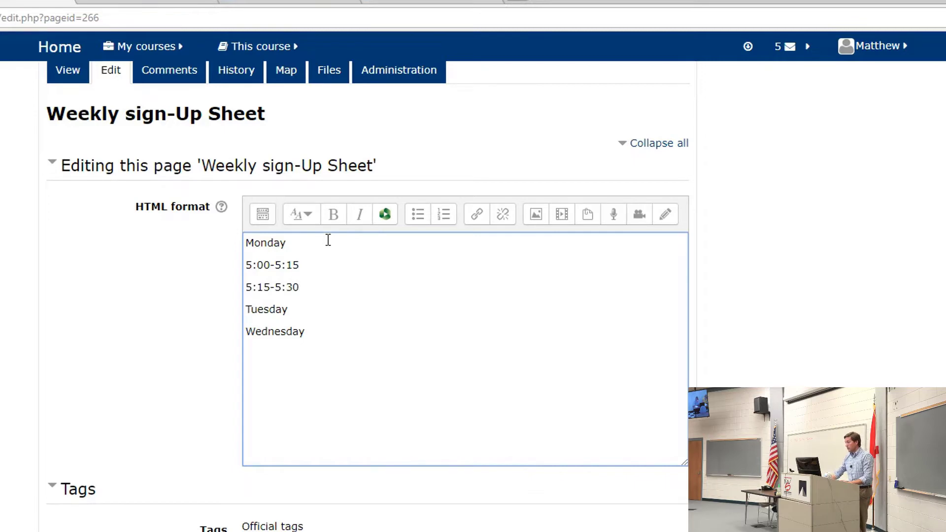
left_click(314, 287)
left_click_drag(298, 286, 242, 266)
left_click(314, 287)
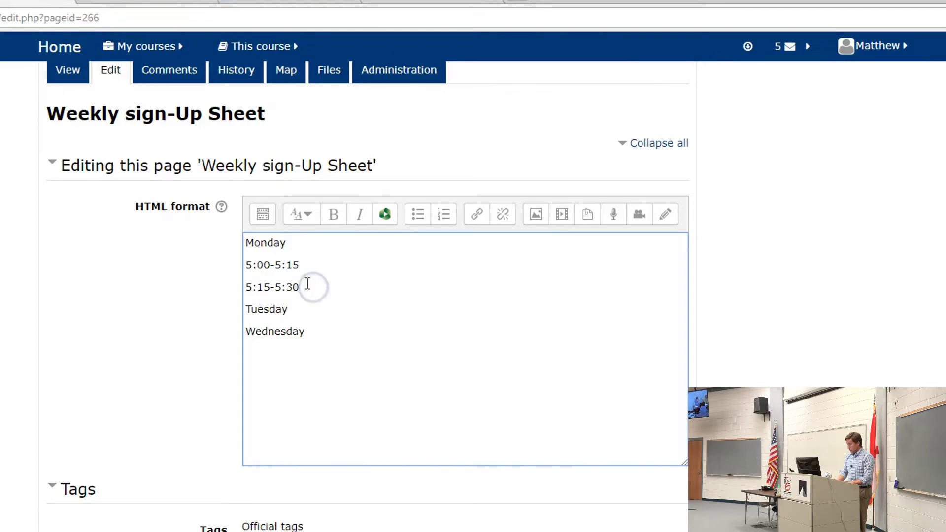
key("Return")
type("5")
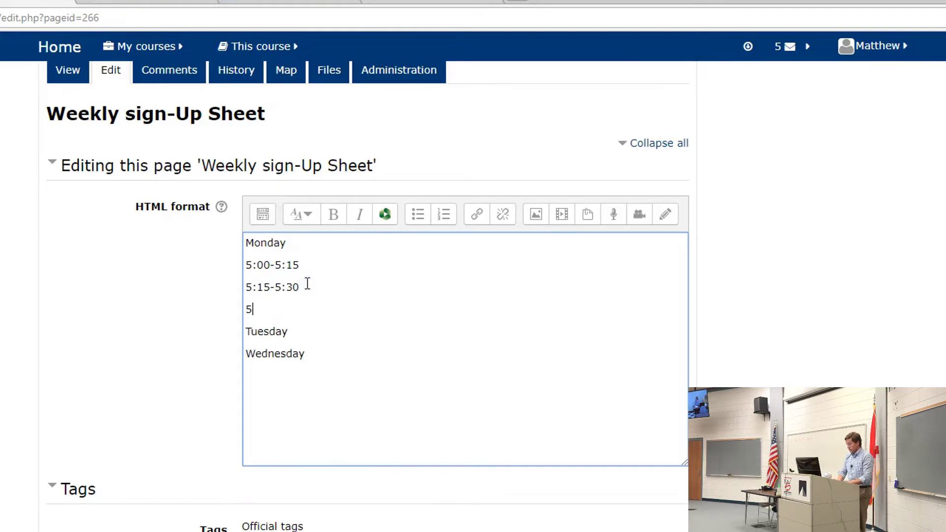
type(":45-")
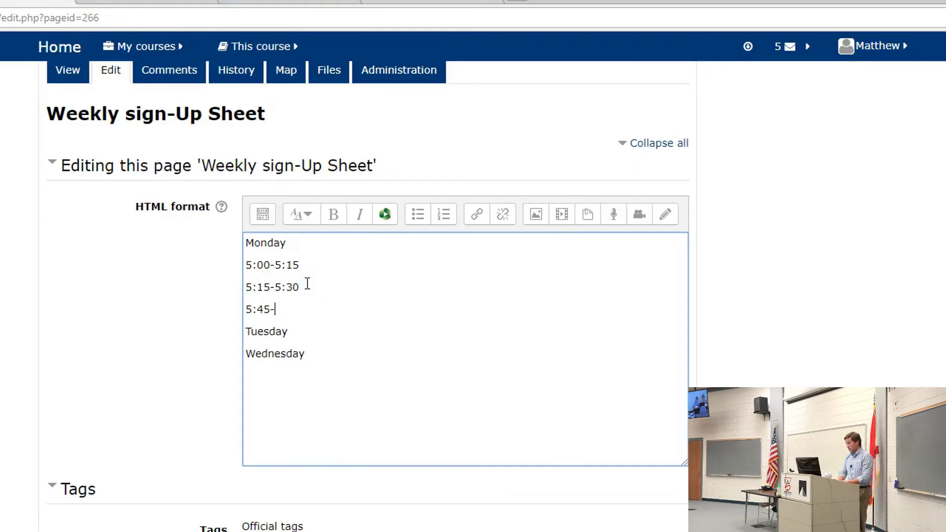
key("BackSpace")
key("BackSpace")
key("BackSpace")
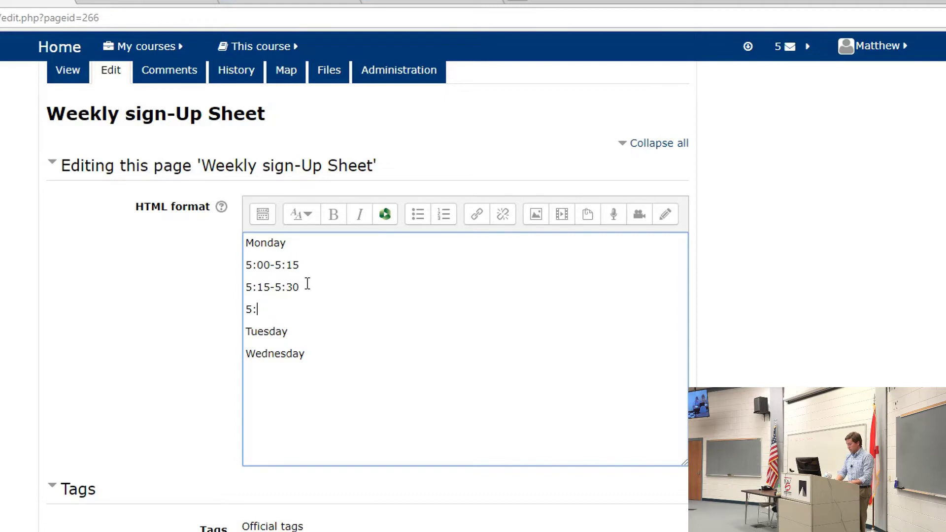
type("30")
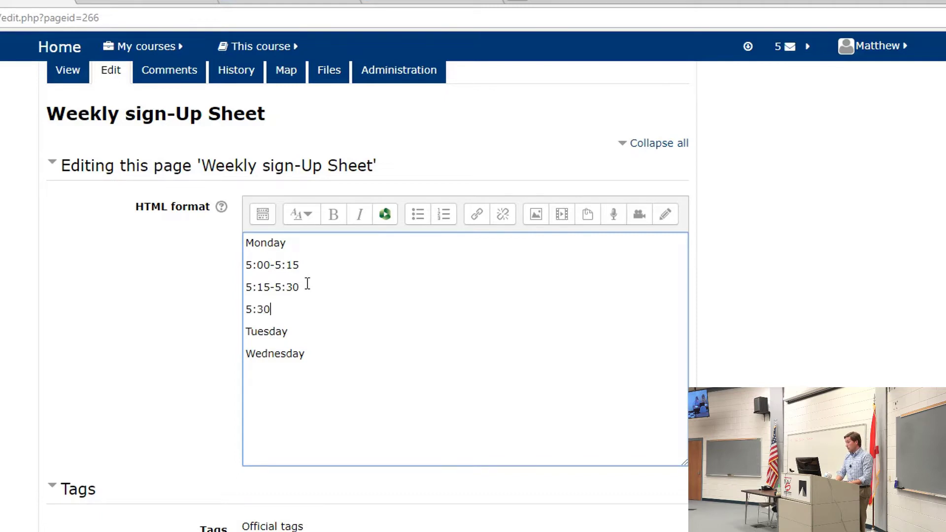
type("-5:")
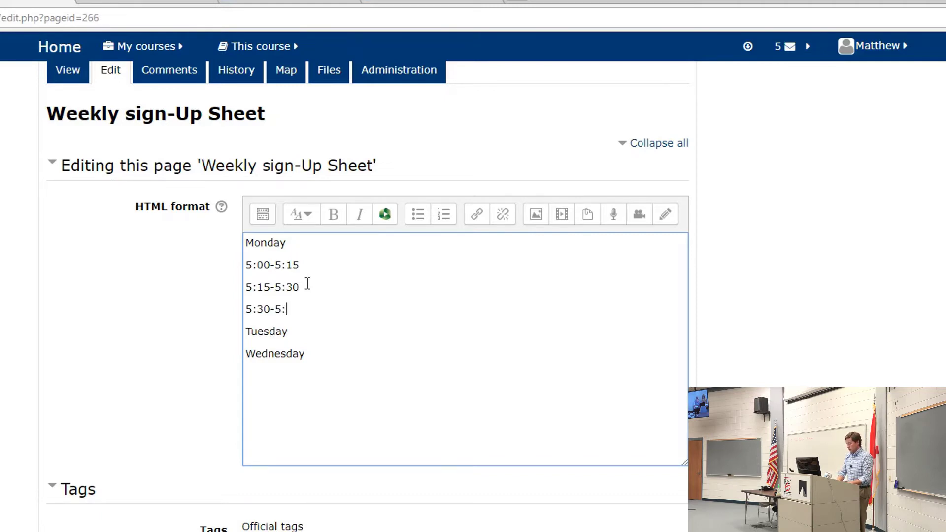
type("45")
key("Return")
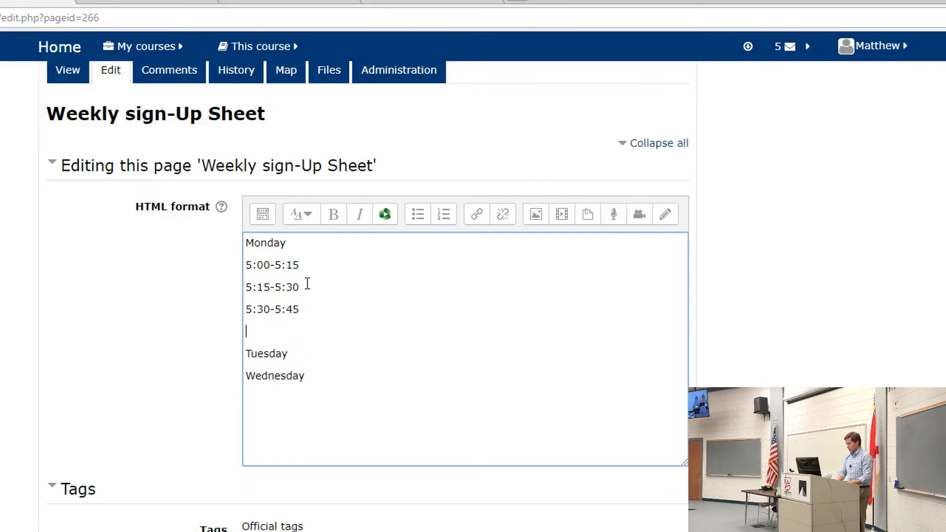
type("5:45-6:00")
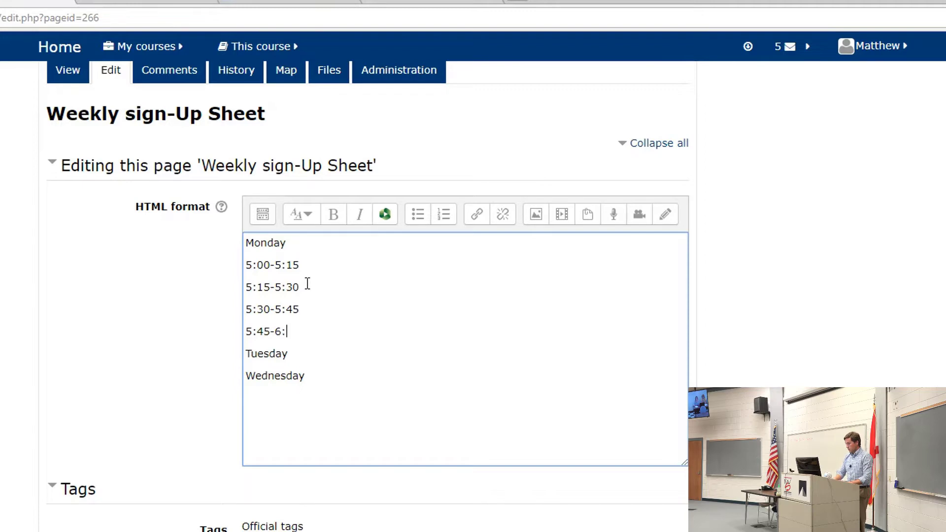
- Select and copy Monday's four time-slot lines for reuse
left_click(329, 353)
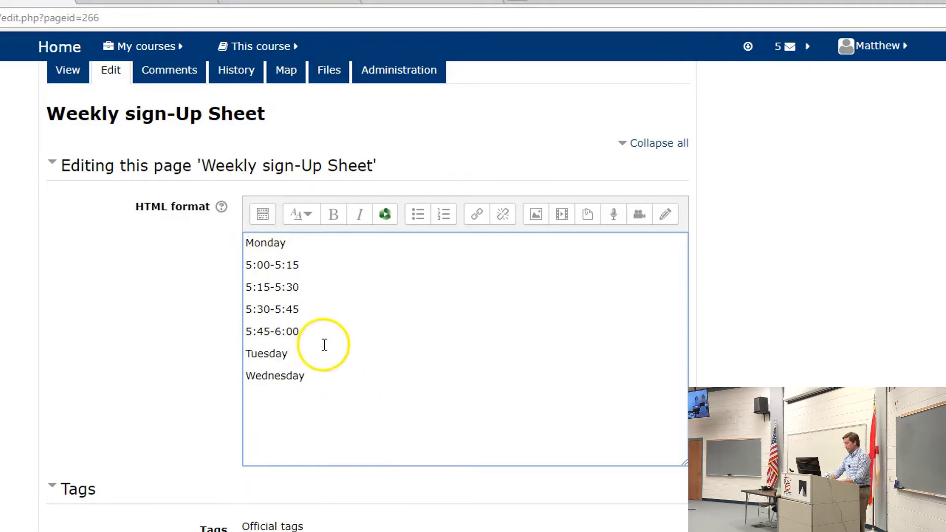
key("Return")
key("BackSpace")
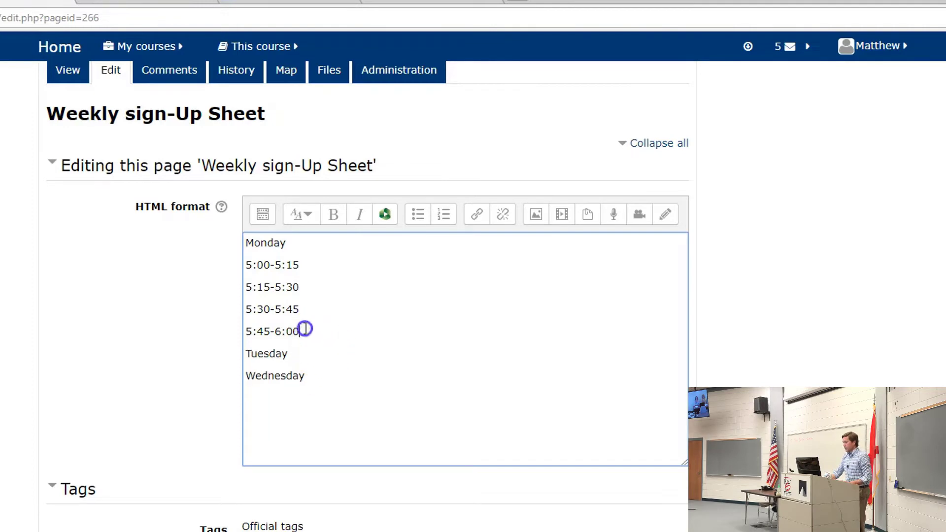
left_click_drag(301, 330, 235, 258)
key("ctrl+c")
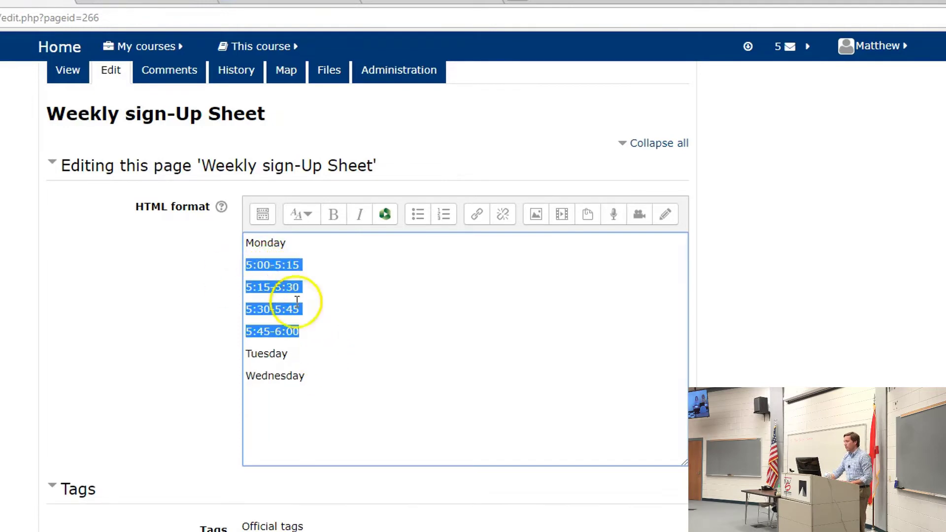
left_click(312, 351)
- Paste Monday's four 15-minute slots under Tuesday and under Wednesday
key("Return")
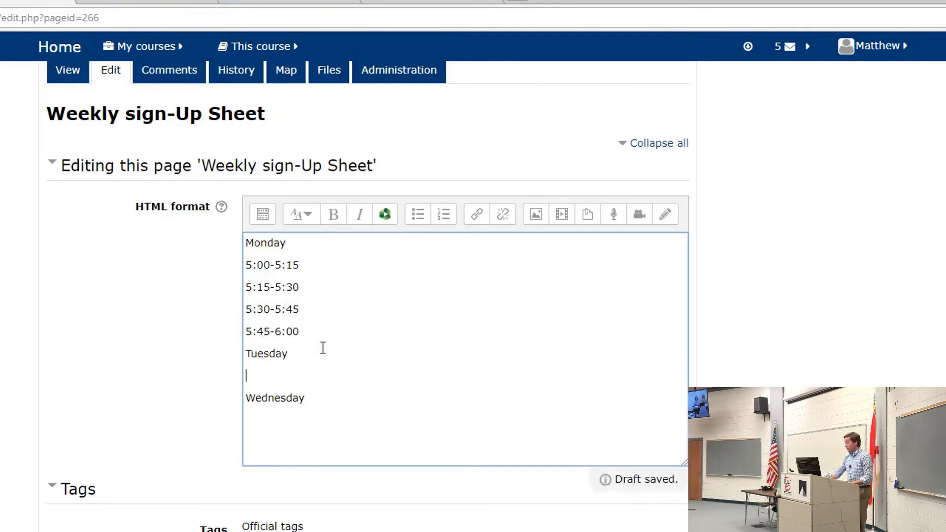
key("ctrl+v")
scroll(316, 379, "down", 1)
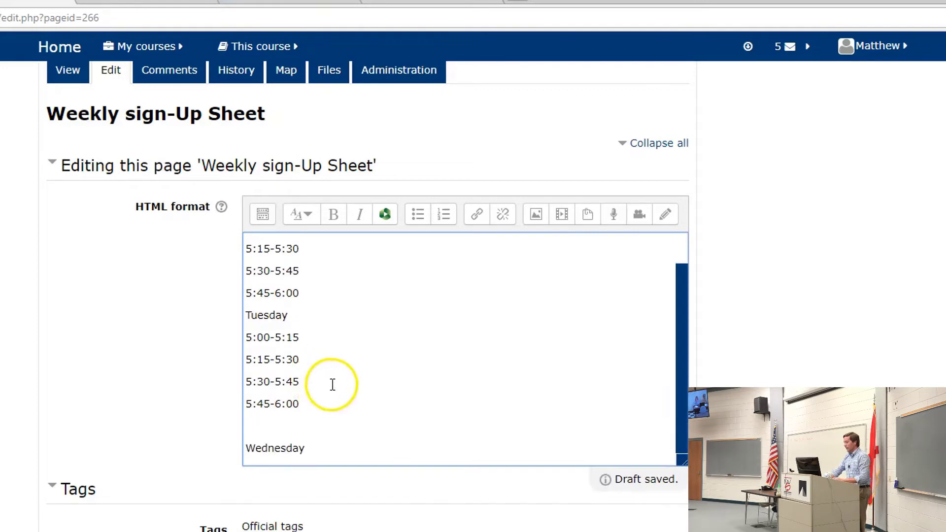
key("BackSpace")
left_click(328, 449)
key("Return")
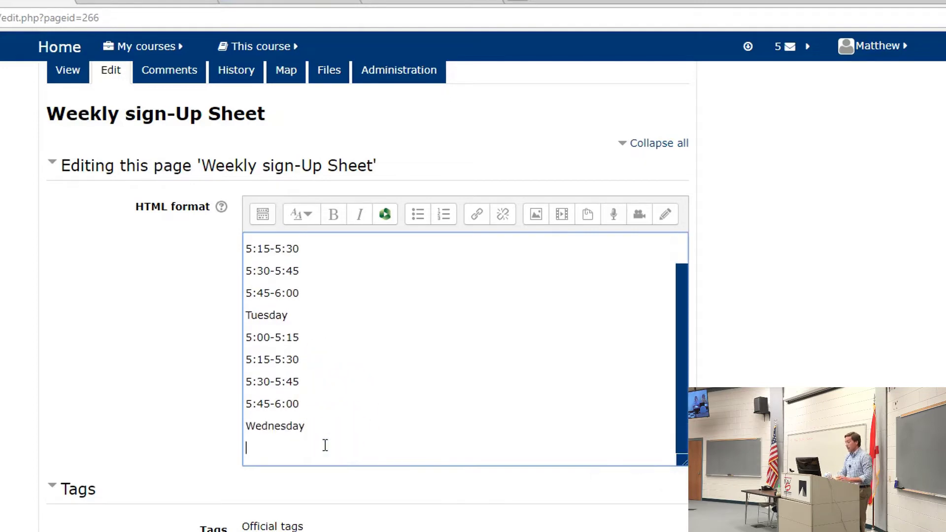
key("ctrl+v")
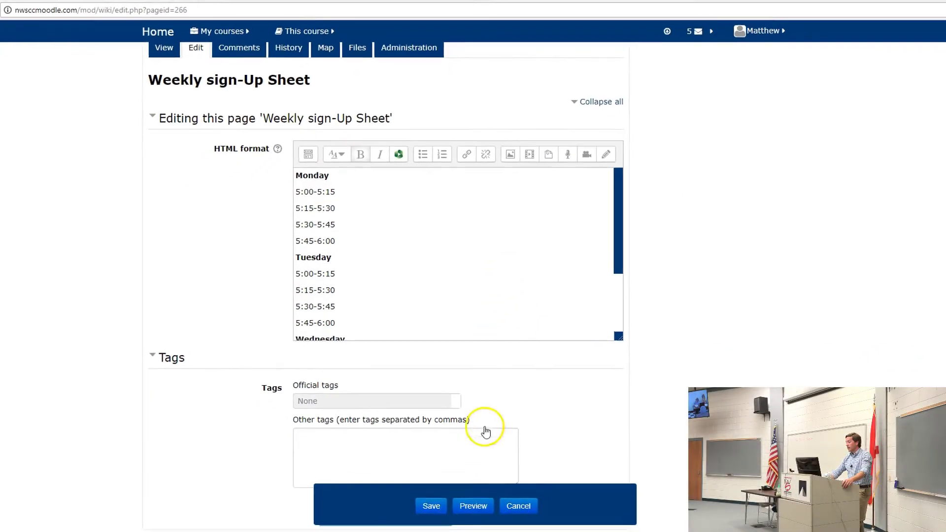
- Save the sign-up sheet, return to Matt's Sample Course3, and expand the Switch role options
left_click(431, 506)
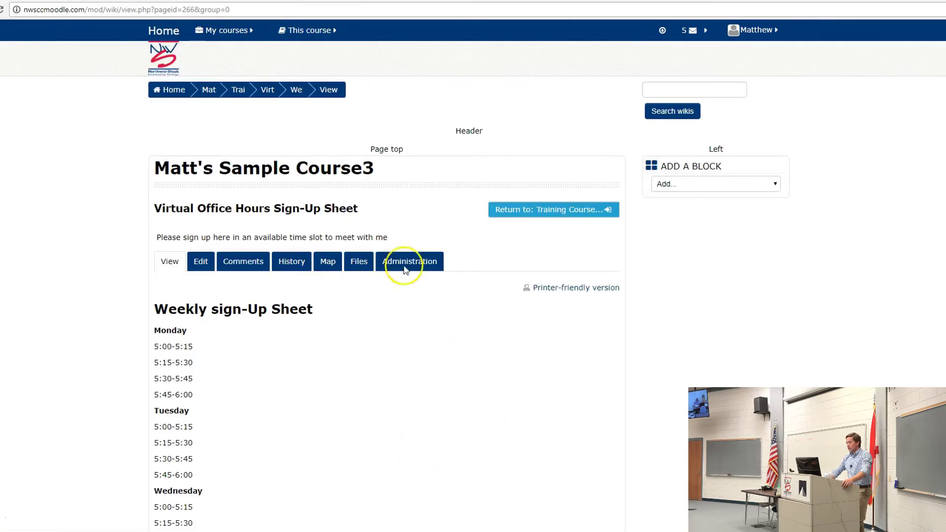
left_click(216, 96)
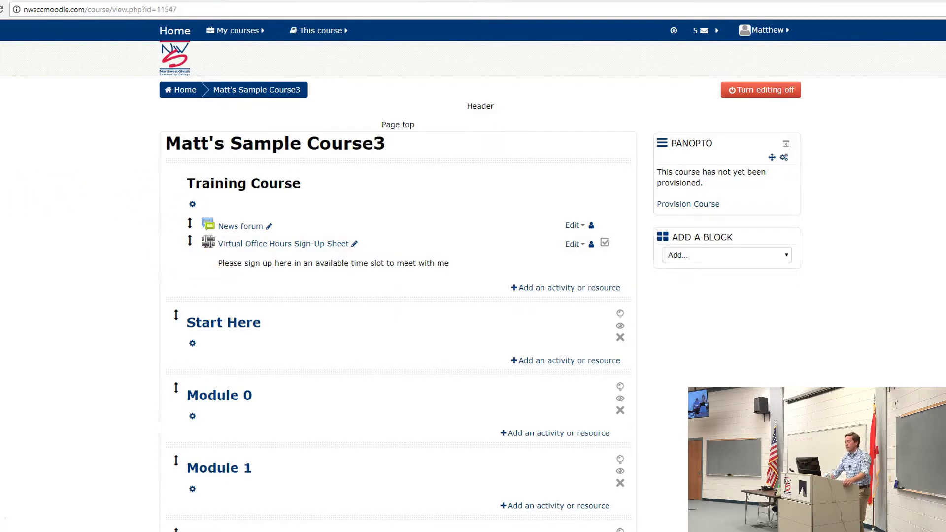
left_click(39, 411)
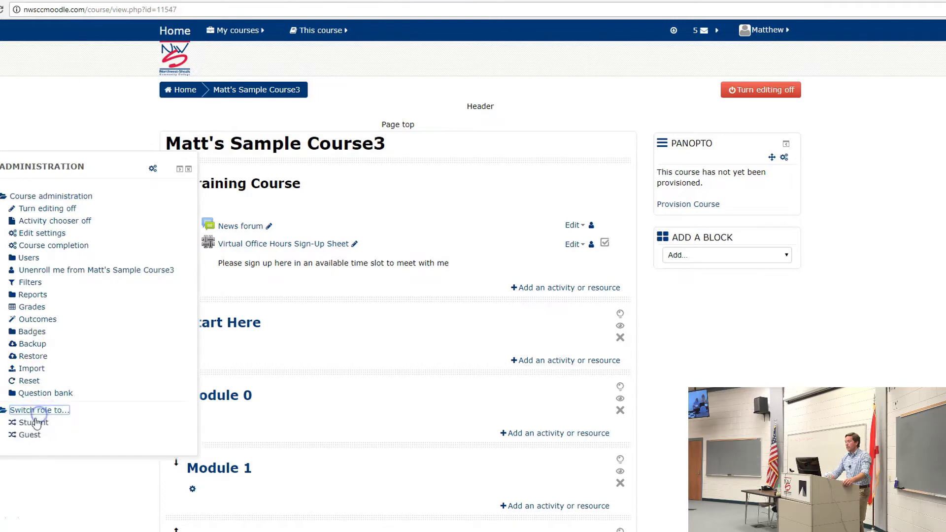
- Switch to the Student role, open the sign-up sheet wiki, and edit the Weekly sign-Up Sheet page
left_click(34, 423)
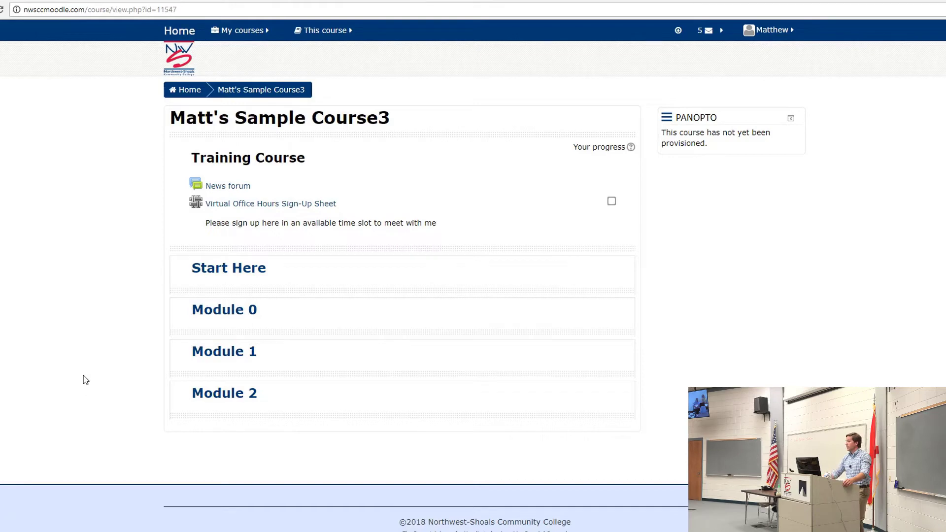
left_click(143, 382)
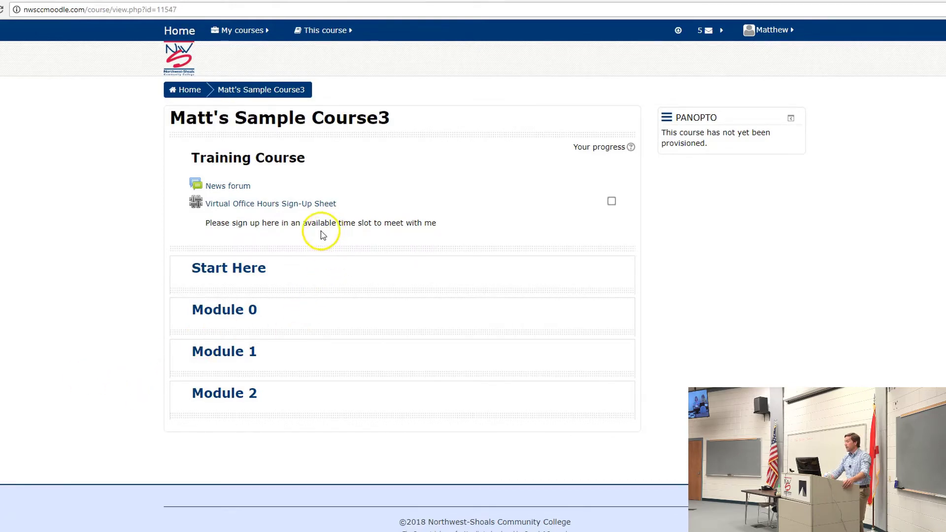
left_click(257, 204)
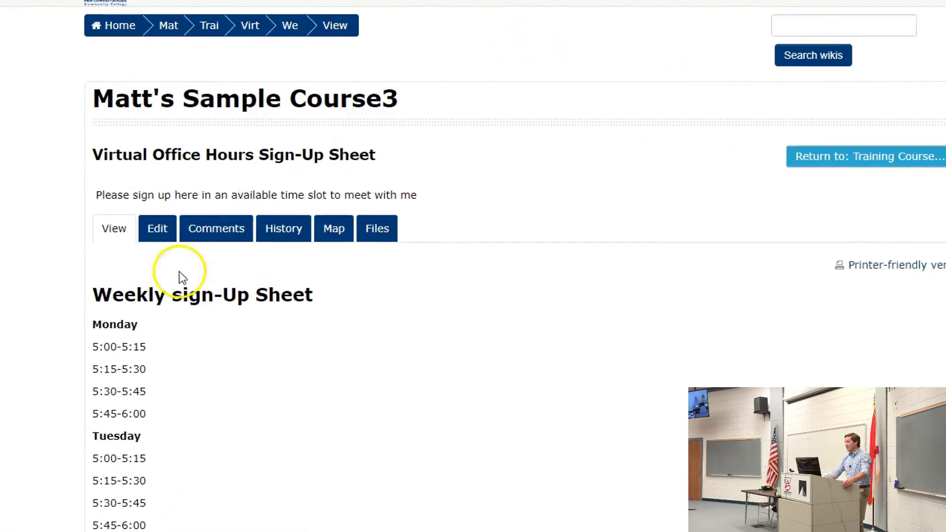
scroll(163, 373, "down", 1)
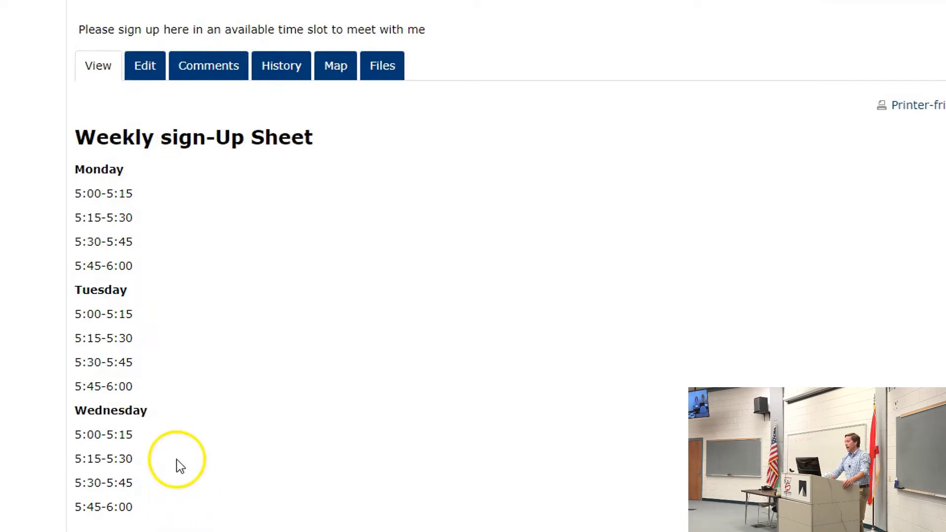
scroll(63, 390, "up", 3)
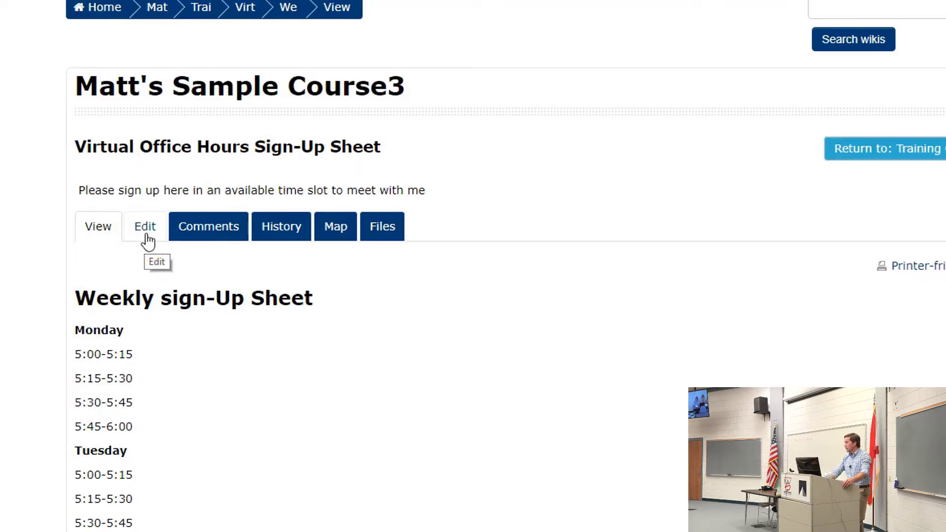
left_click(145, 233)
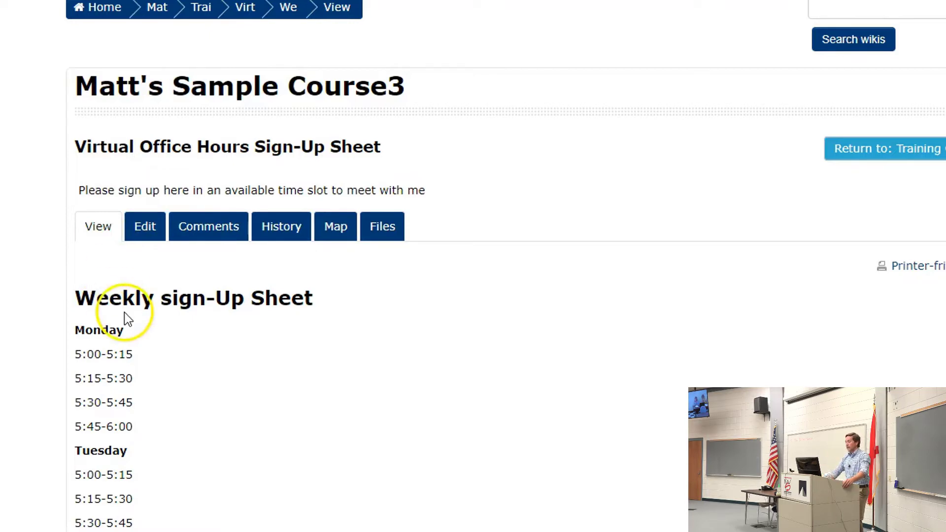
left_click(140, 238)
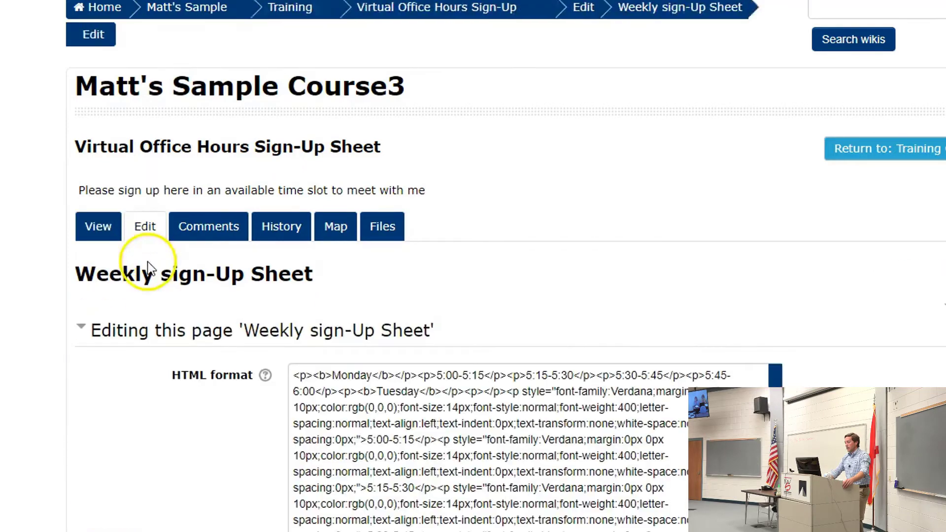
scroll(295, 419, "down", 5)
- Add a student's name to Monday 5:00-5:15 and another to 5:15-5:30, then save the sheet
left_click(383, 197)
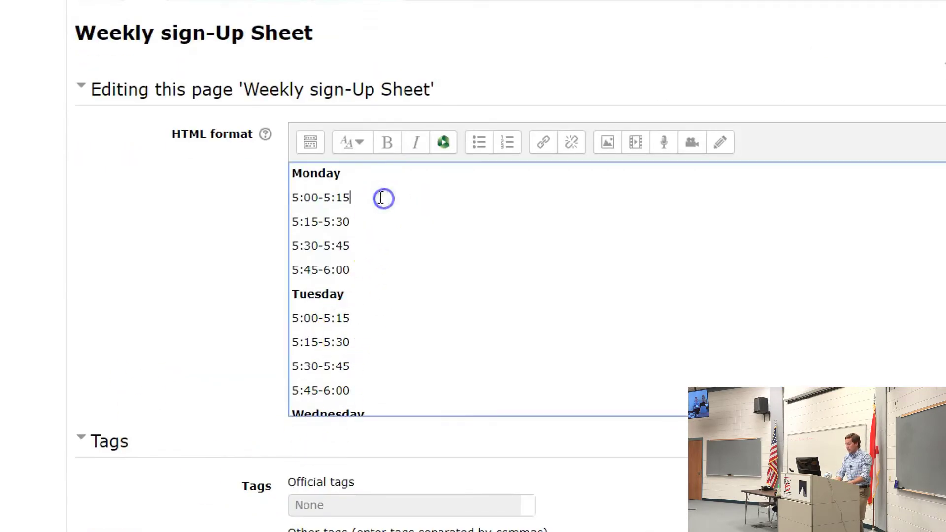
type(": Joe Bob")
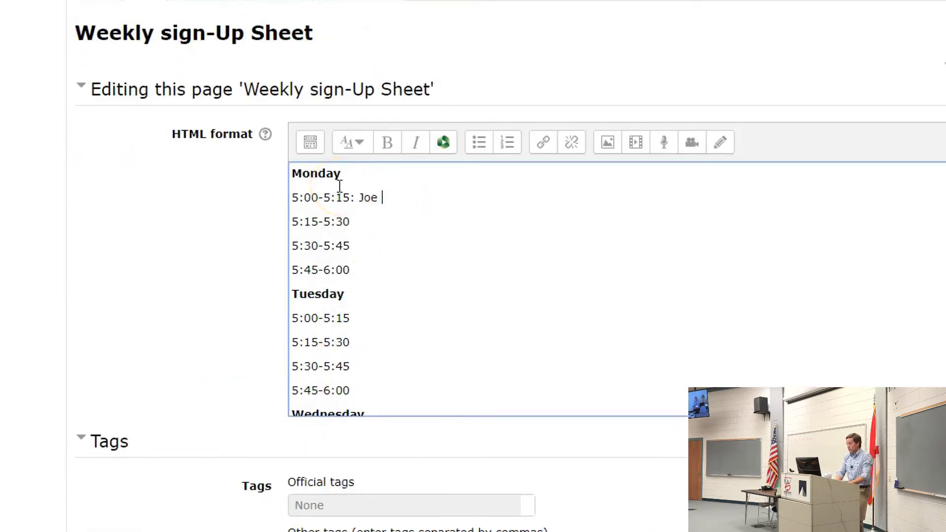
left_click(386, 213)
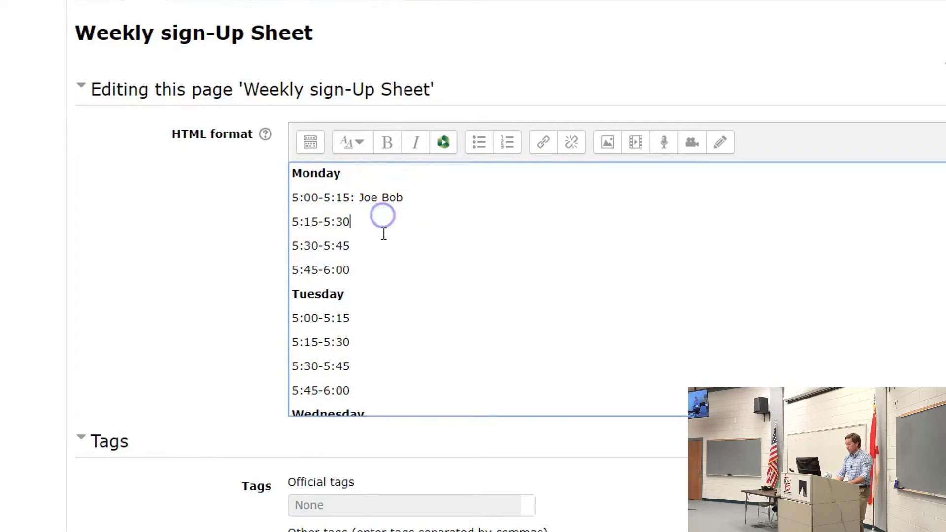
type(": Jane bob")
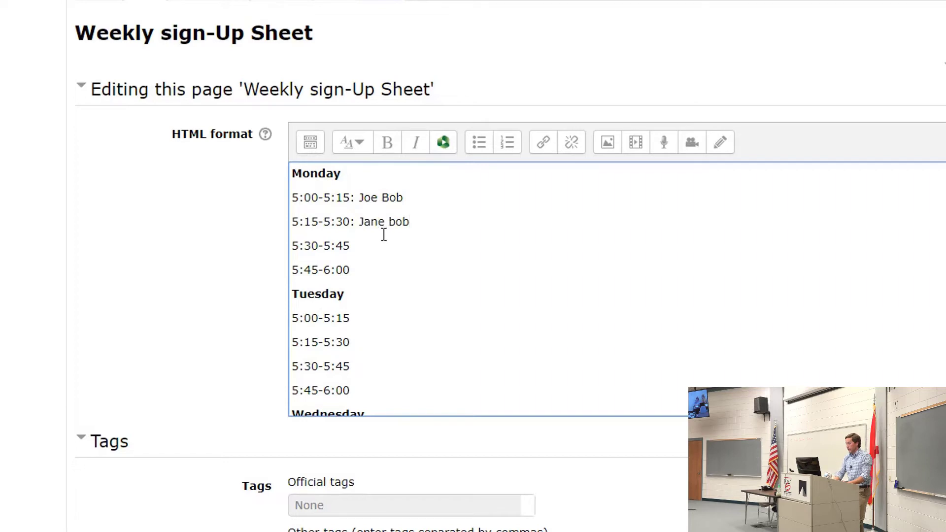
key("BackSpace")
key("BackSpace")
key("BackSpace")
type("Bob")
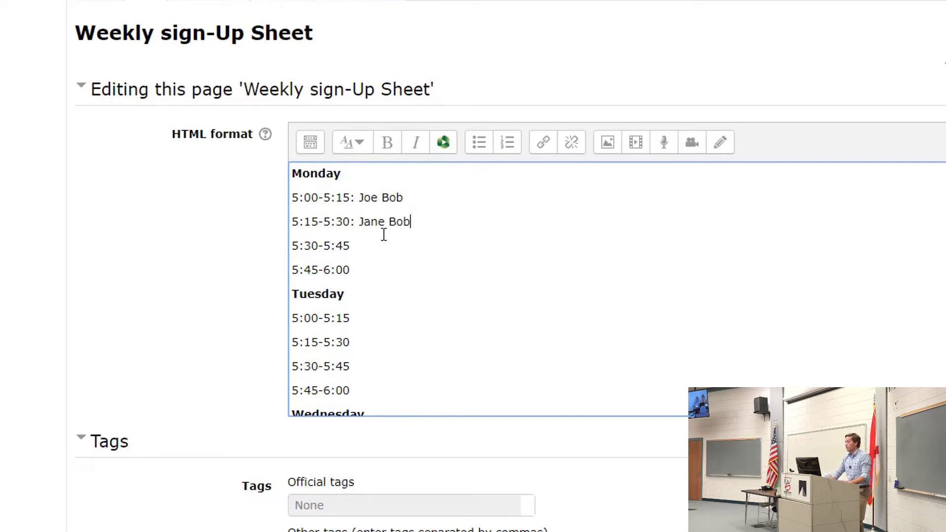
left_click(417, 178)
left_click(566, 164)
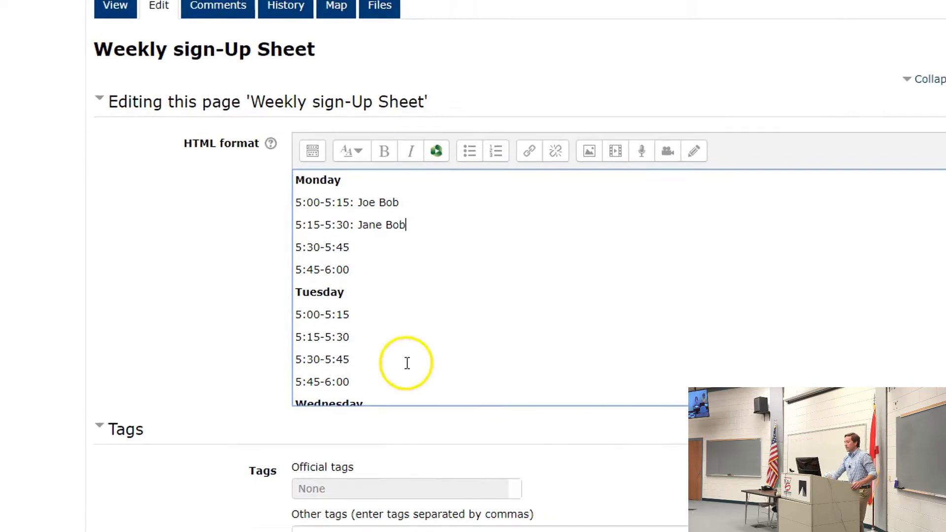
left_click(434, 482)
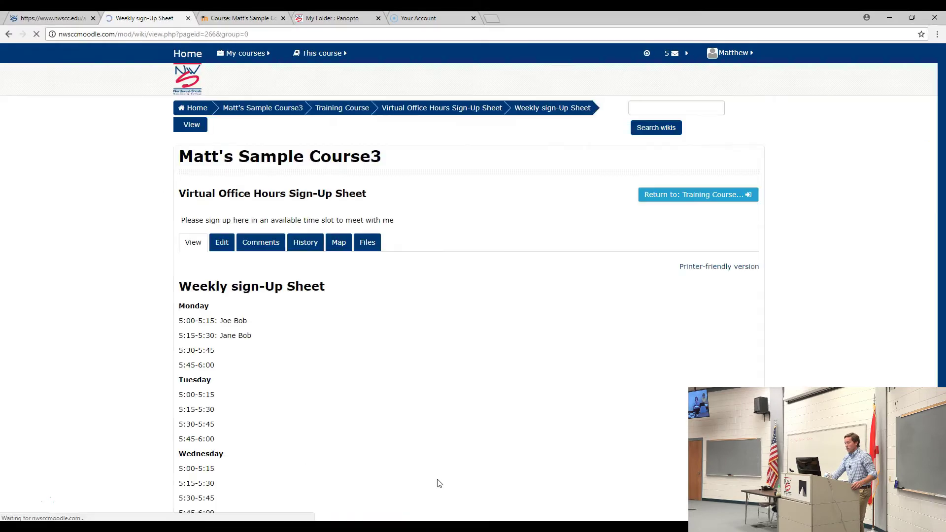
- Go back to the course page, return to the normal teacher role, and turn editing on
left_click(230, 114)
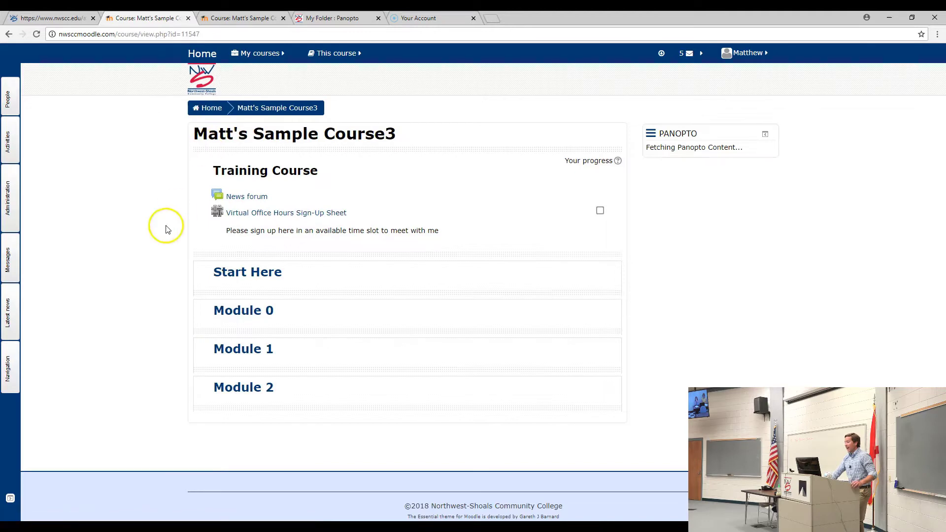
left_click(8, 197)
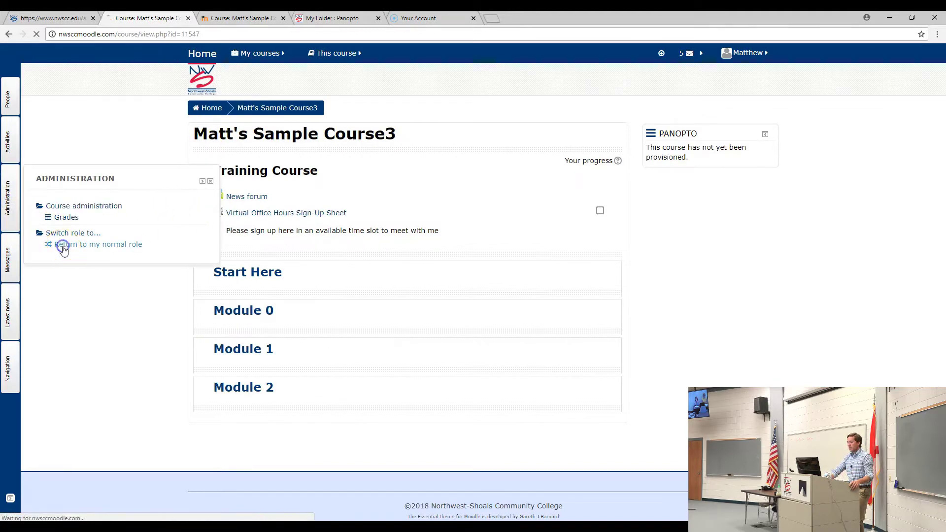
left_click(63, 246)
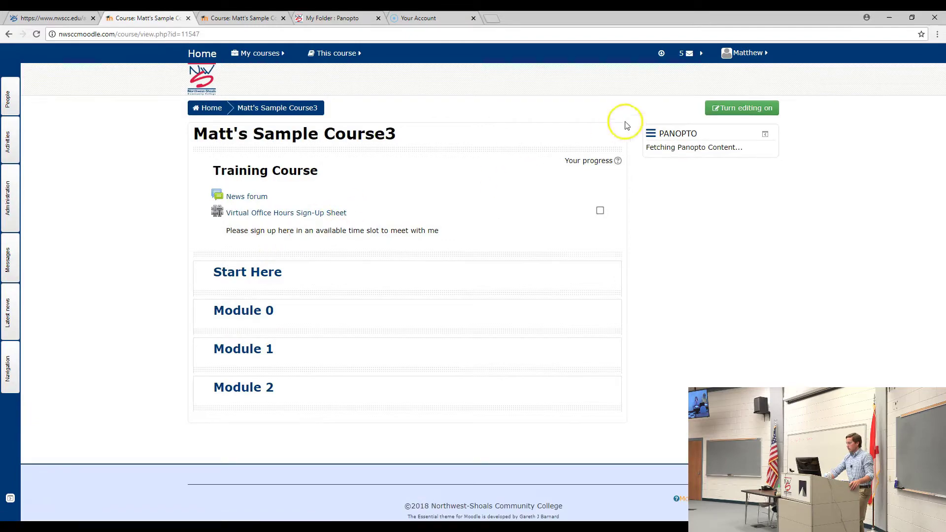
left_click(729, 108)
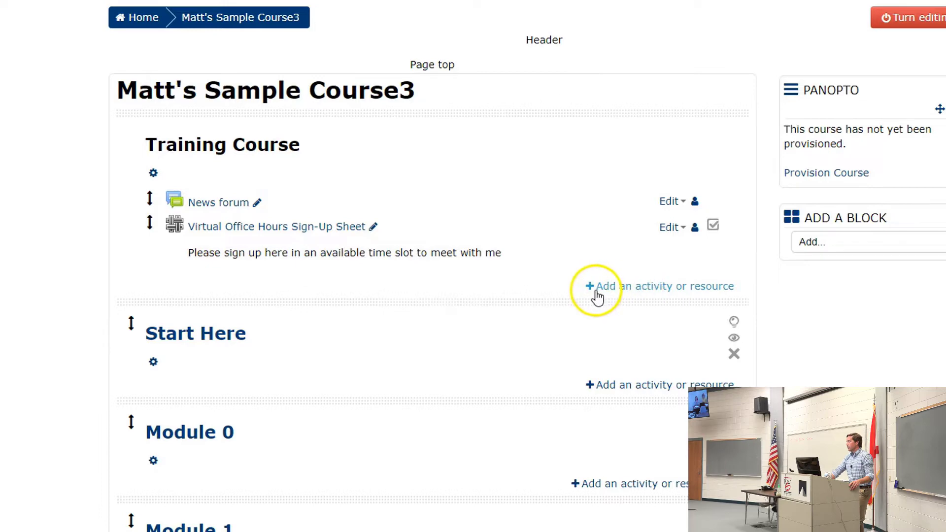
- Add a BigBlueButtonBN activity to the Training Course section from the activity chooser
left_click(636, 292)
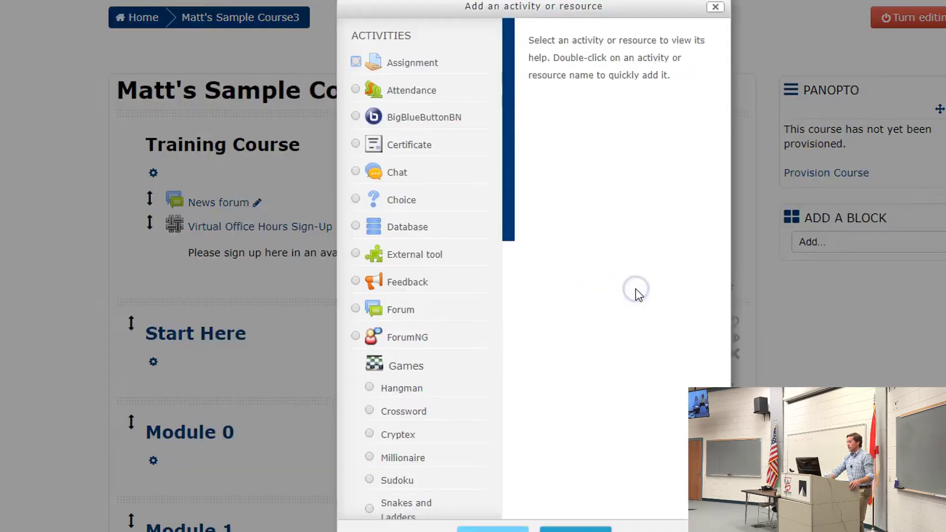
left_click(356, 117)
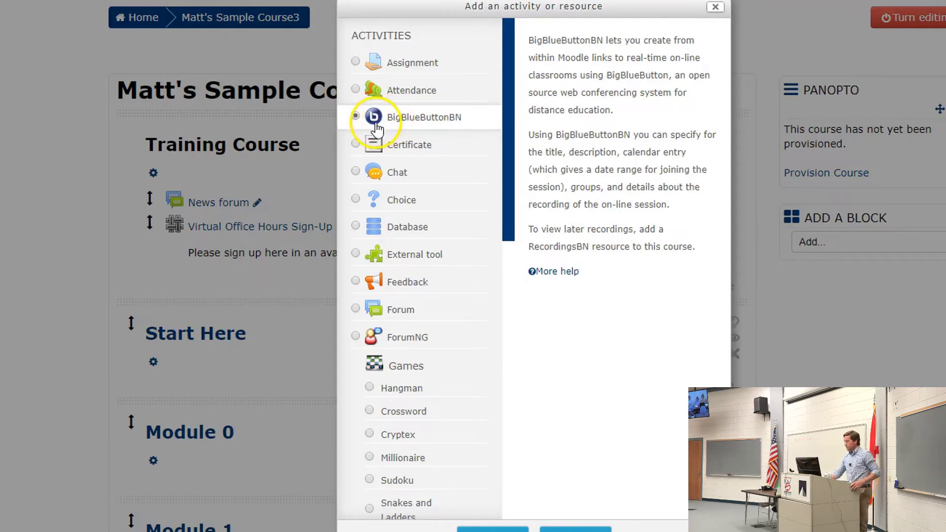
left_click(495, 526)
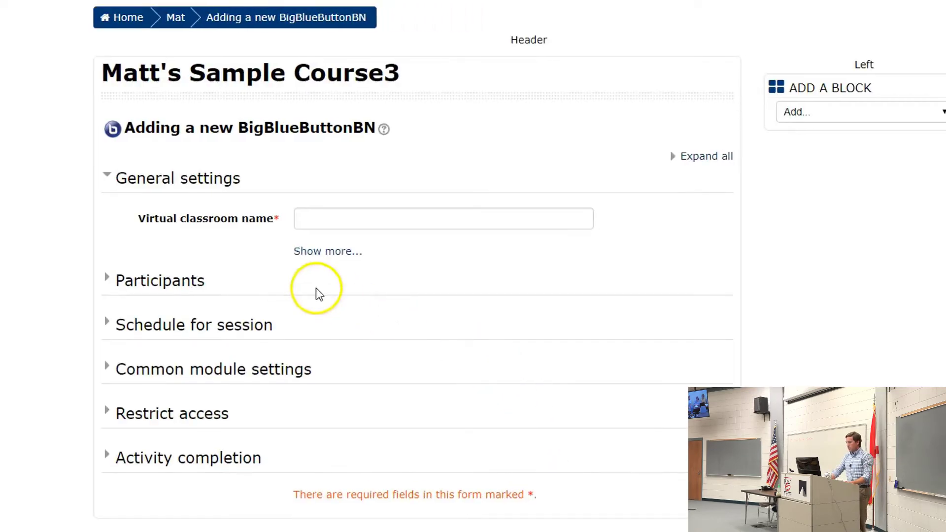
- Name the virtual classroom 'Virtual Office Hours' and expand the remaining General settings
left_click(323, 218)
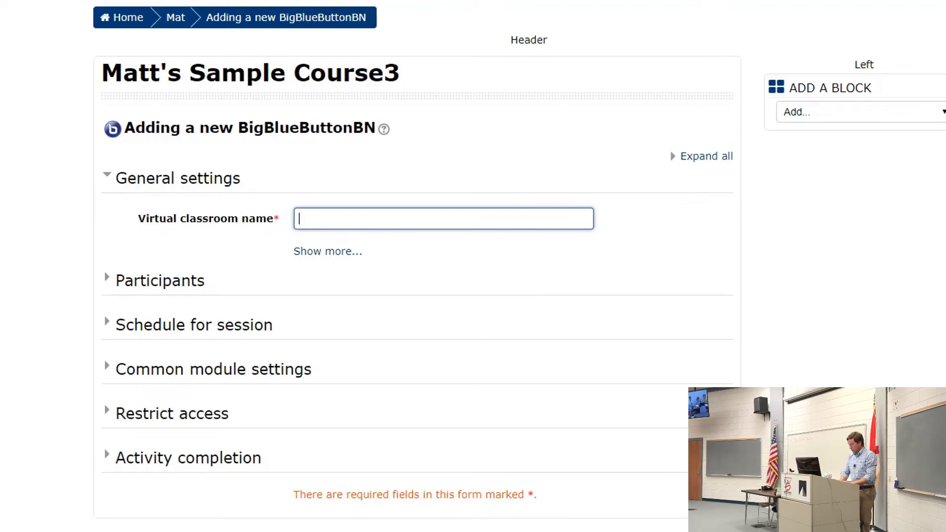
type("Virtual O")
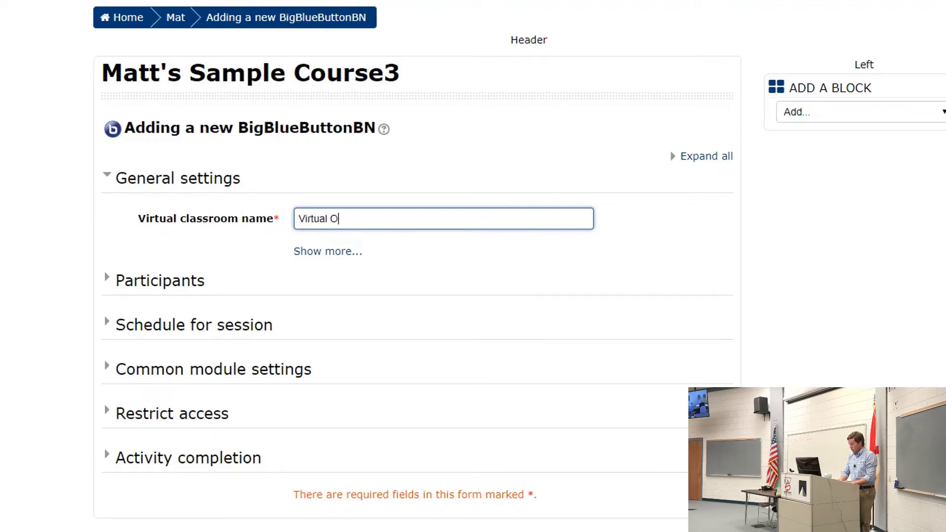
type("ffice Hours")
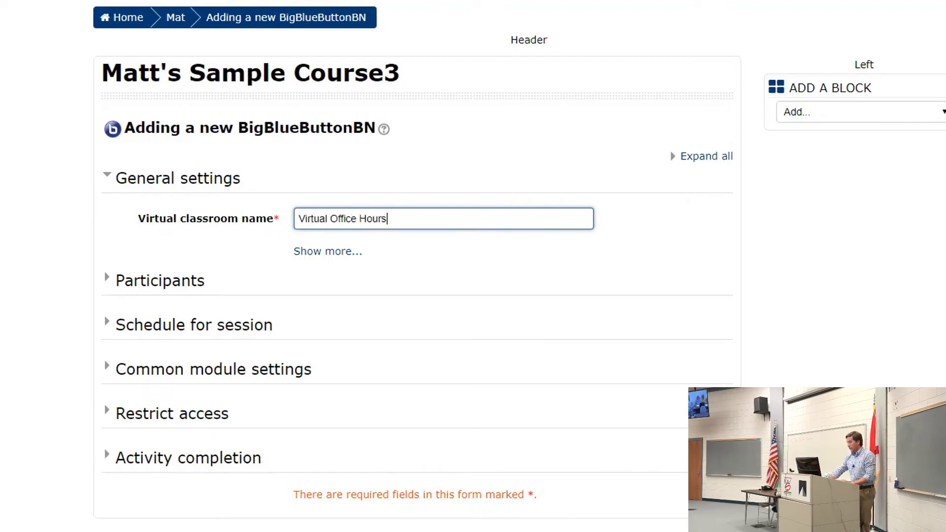
left_click(323, 262)
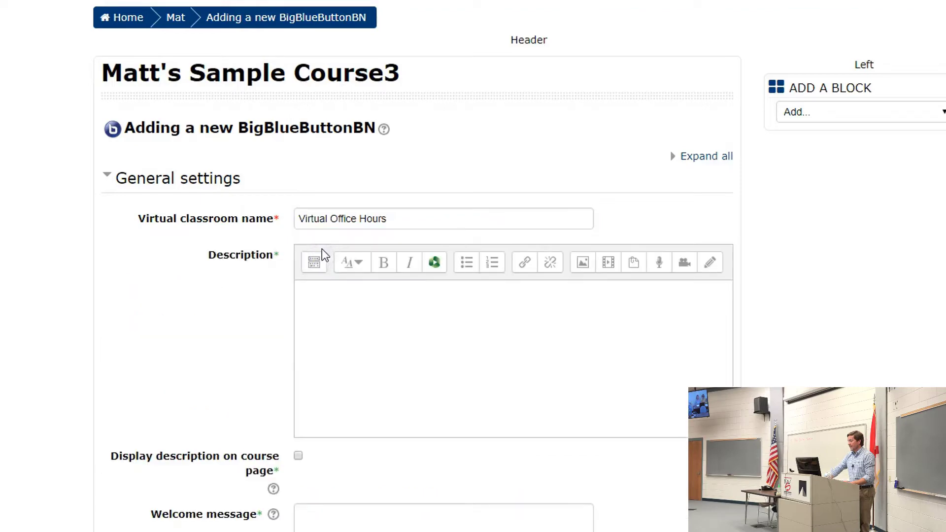
- Enable Wait for moderator and review the rest of the BigBlueButtonBN form
scroll(34, 310, "down", 5)
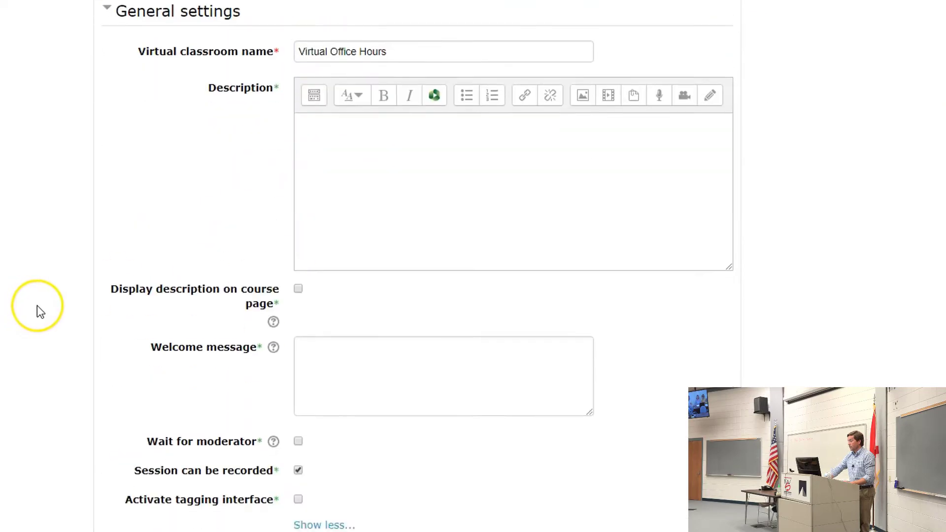
scroll(40, 311, "down", 1)
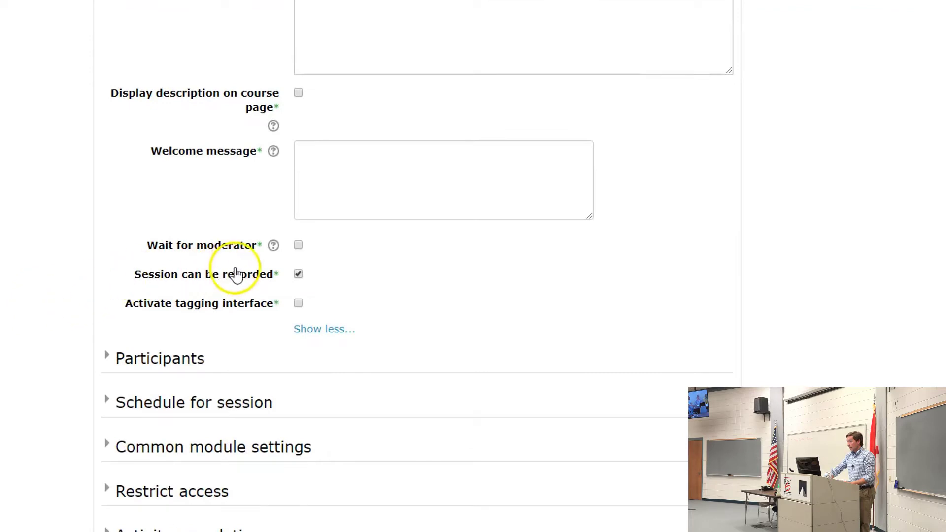
left_click(298, 246)
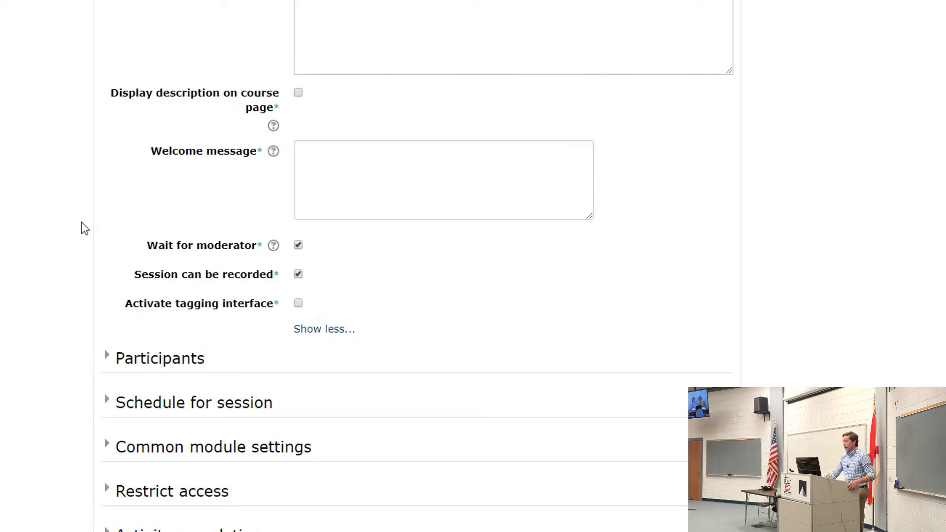
scroll(2, 389, "down", 2)
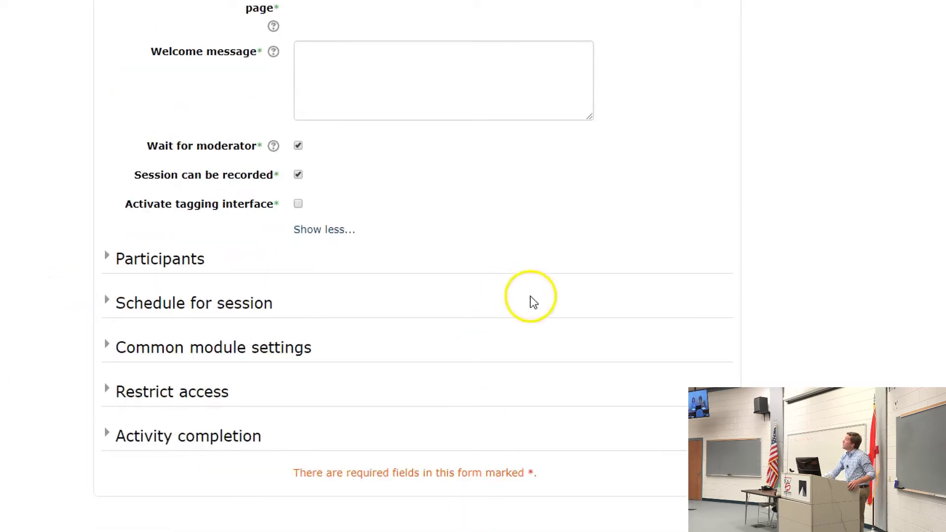
scroll(606, 22, "up", 7)
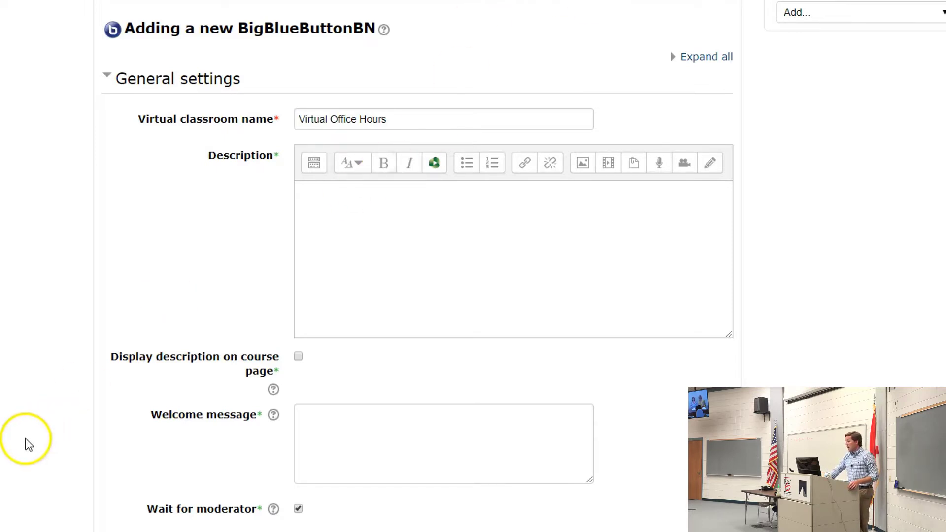
scroll(30, 438, "down", 4)
scroll(60, 436, "down", 1)
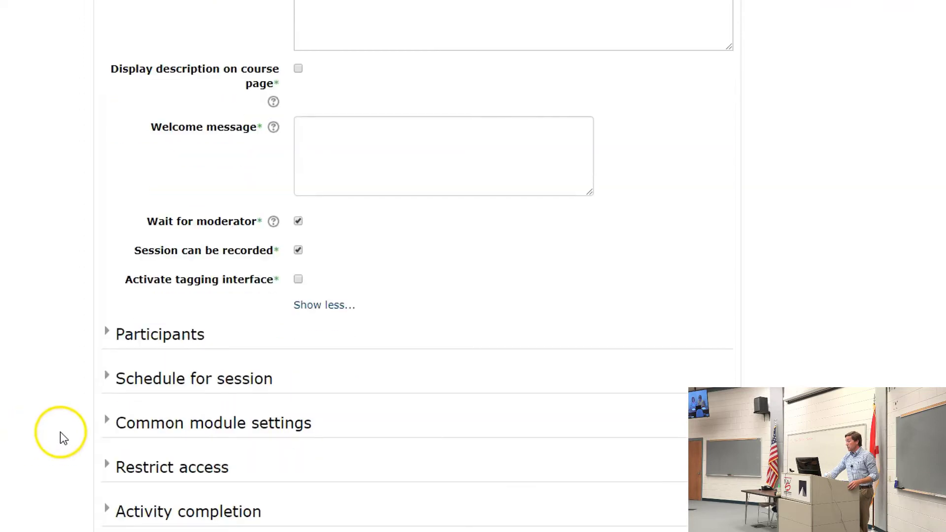
- Expand Schedule for session to check the join open and close dates, then collapse it
left_click(104, 378)
scroll(157, 440, "down", 3)
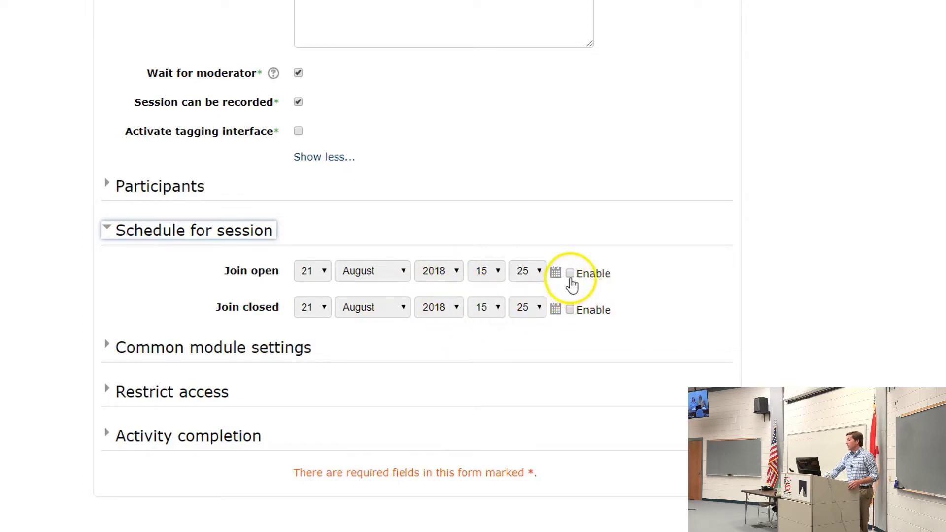
left_click(114, 230)
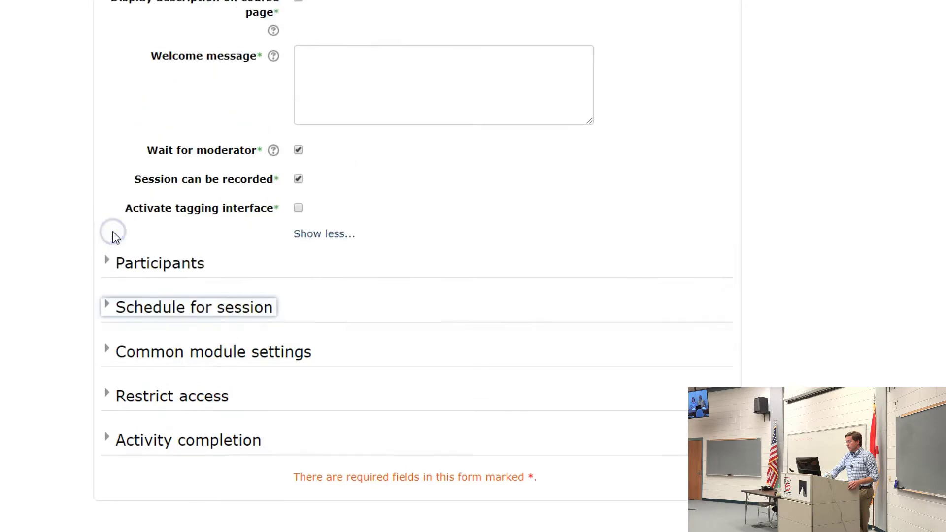
scroll(439, 517, "up", 4)
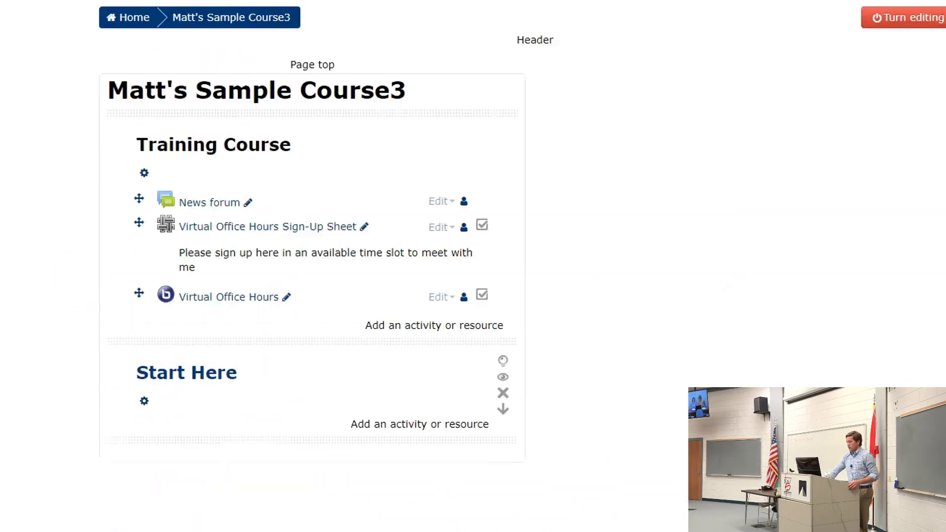
- Move Virtual Office Hours above the Sign-Up Sheet in the course section
scroll(57, 197, "up", 3)
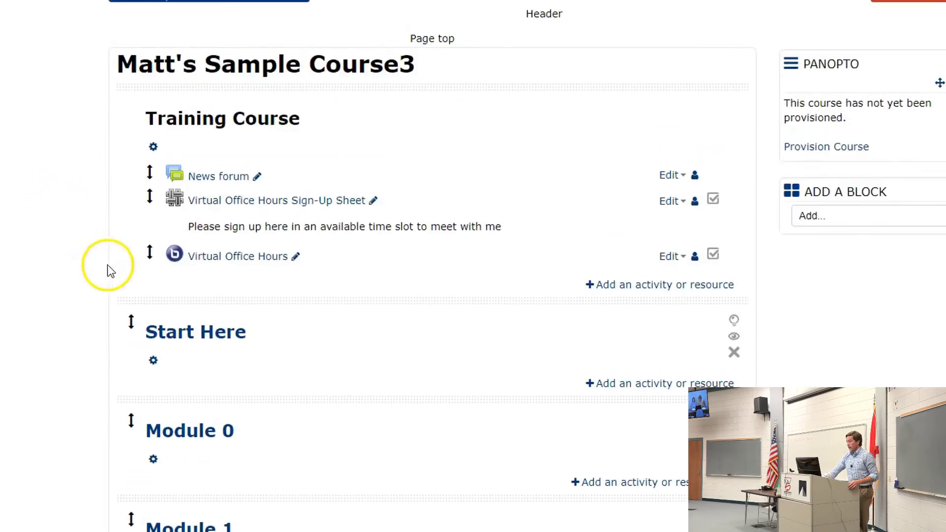
left_click_drag(141, 253, 142, 199)
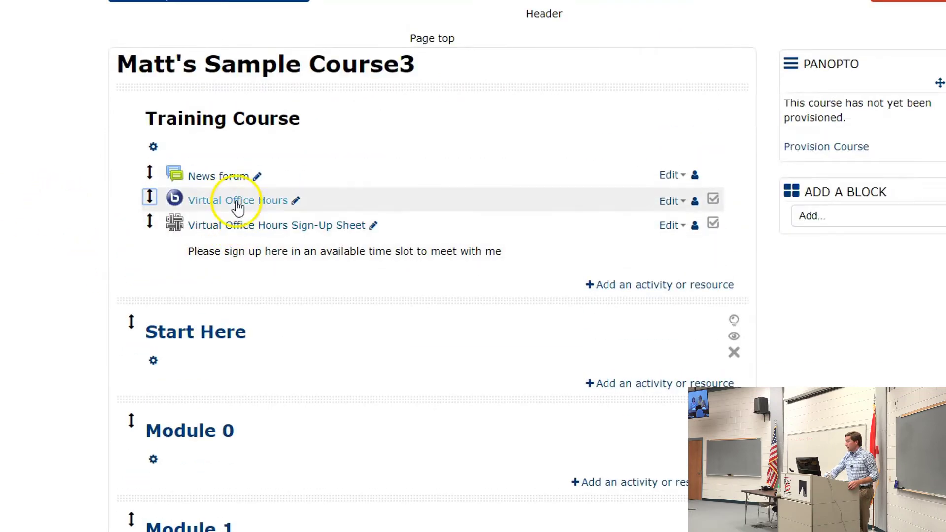
scroll(235, 211, "down", 2)
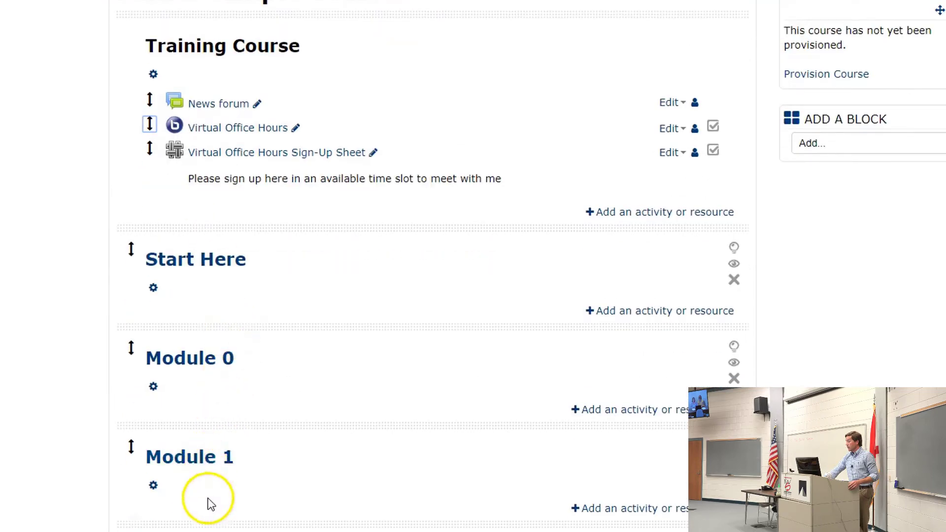
scroll(211, 468, "down", 3)
scroll(224, 362, "up", 3)
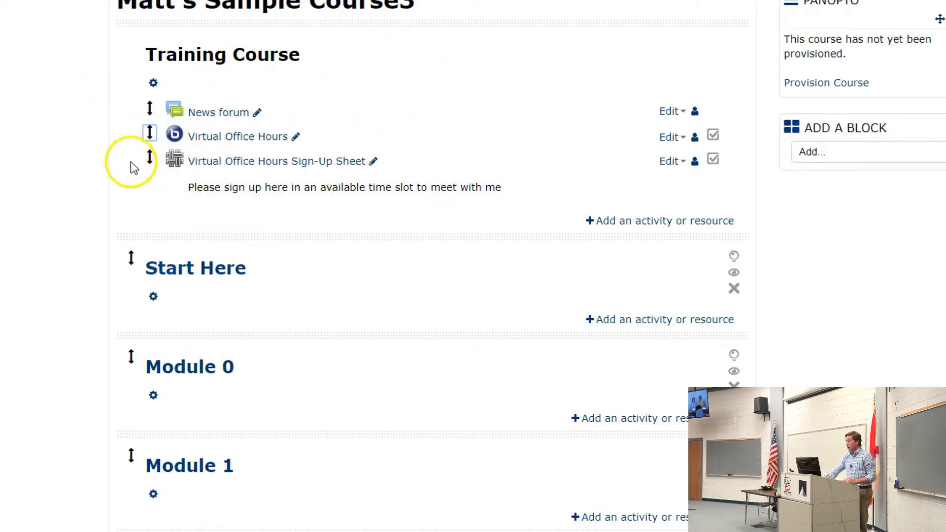
- Open Virtual Office Hours and join its conference session
left_click(218, 142)
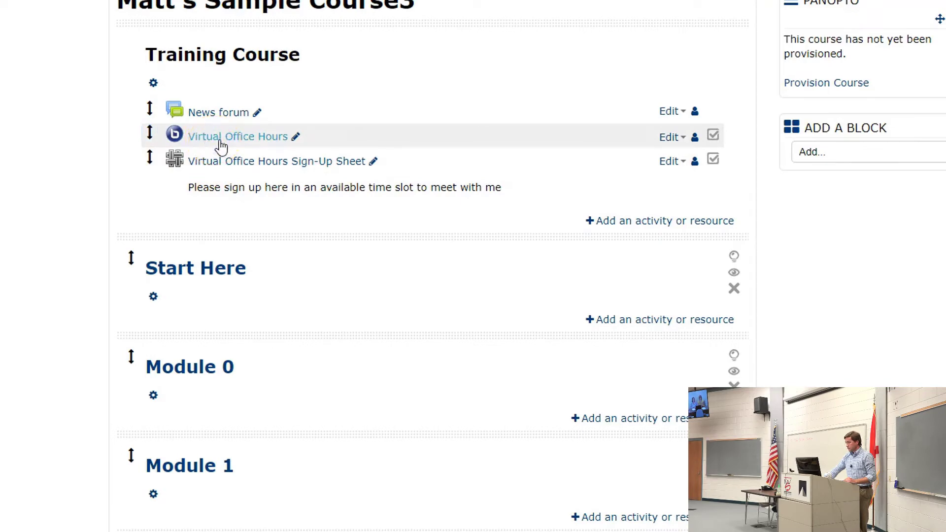
left_click(222, 141)
left_click(115, 243)
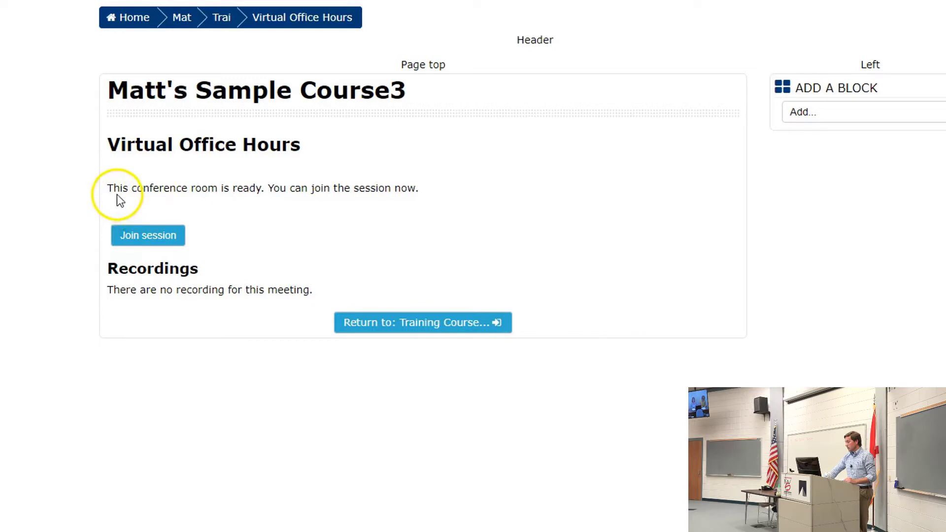
left_click(127, 236)
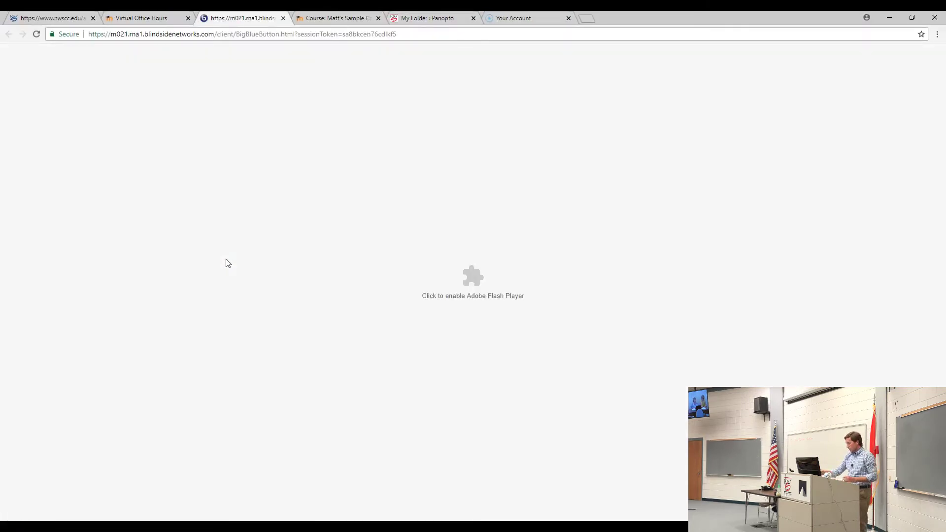
- Enable Adobe Flash Player and allow the conference site to run Flash
left_click(275, 301)
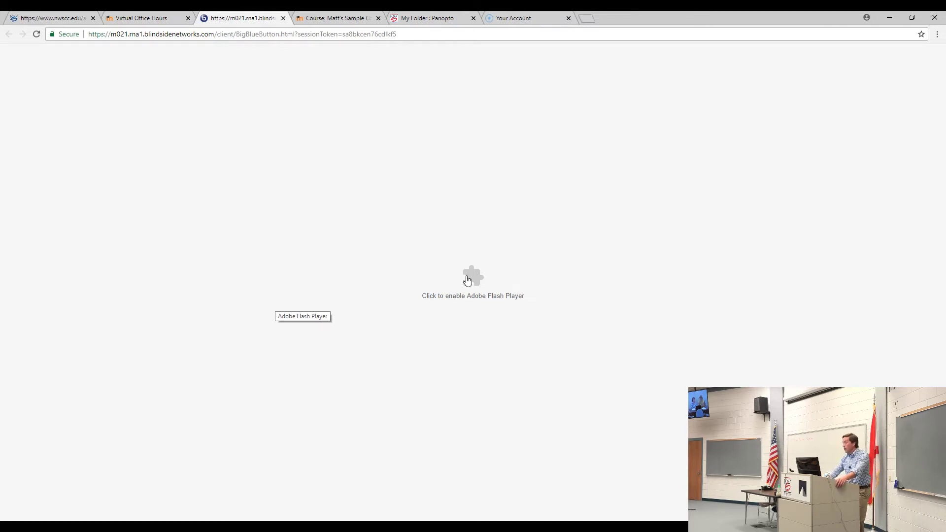
left_click(468, 279)
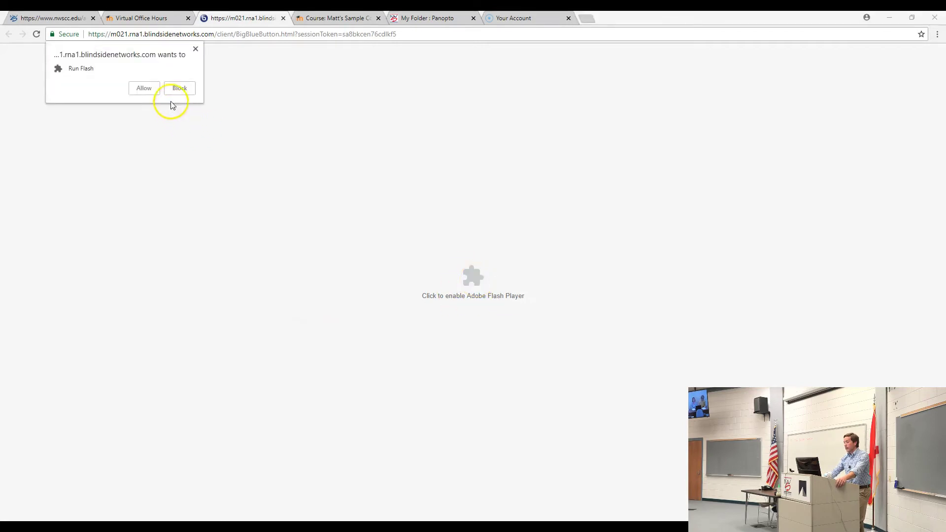
left_click(147, 89)
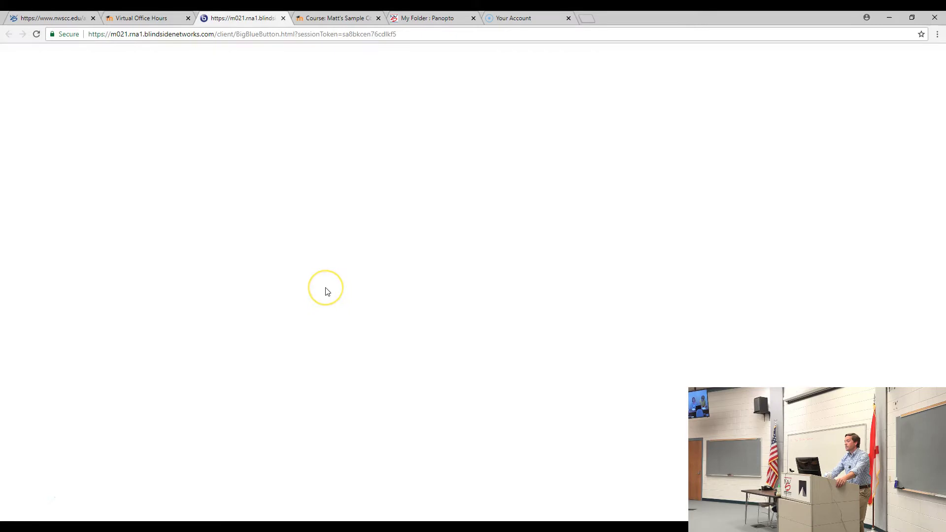
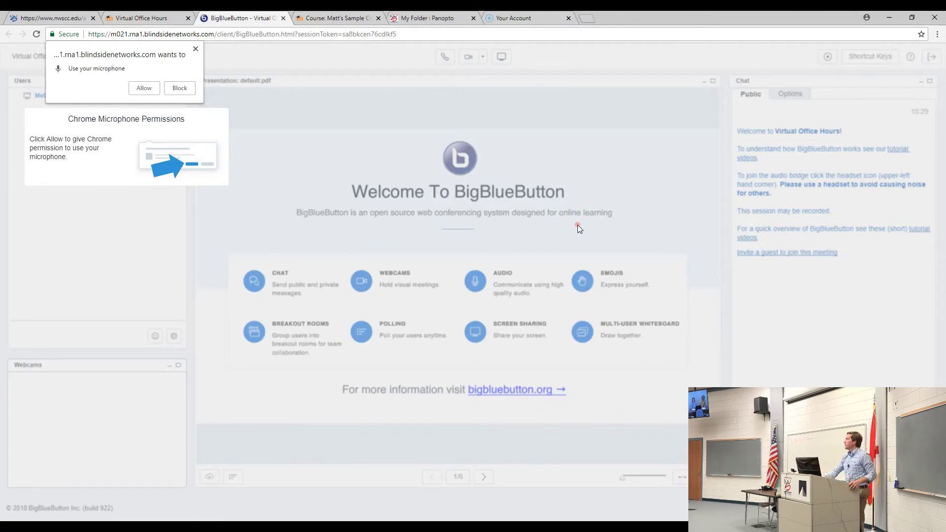
- Allow microphone access and confirm the echo test so audio connects to the session
left_click(143, 88)
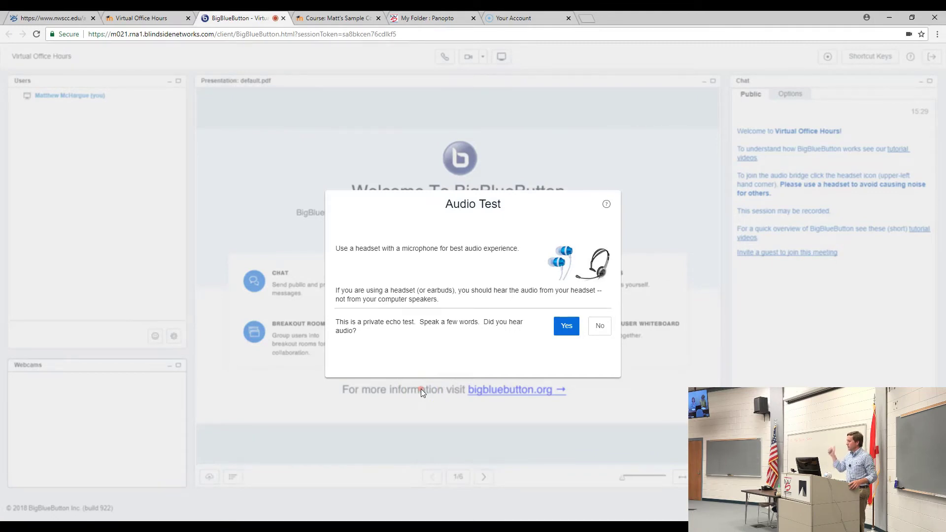
left_click(566, 334)
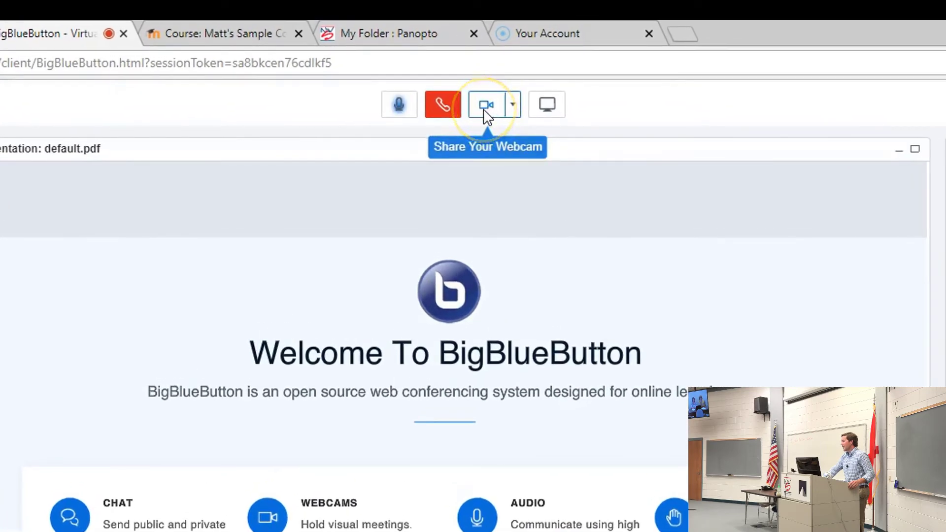
- Share Webcam 1 at Medium quality after allowing Flash and Chrome camera access
left_click(489, 116)
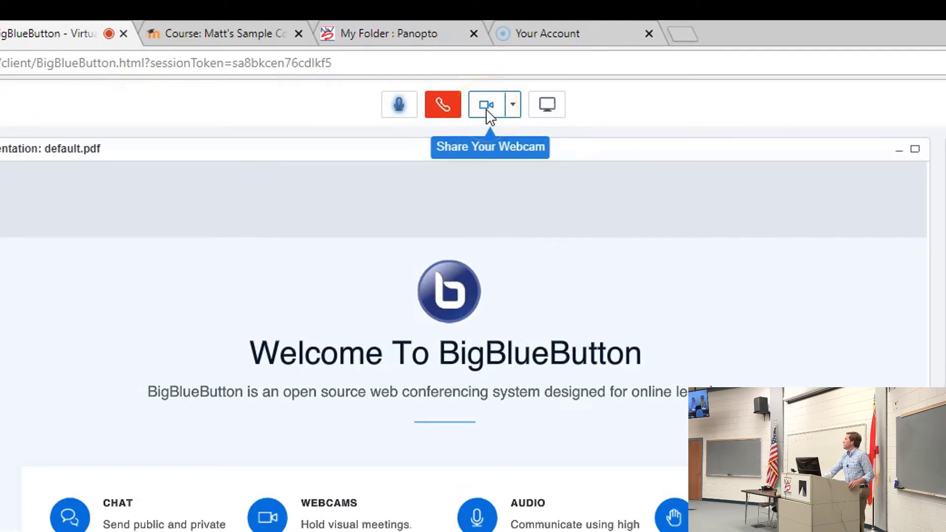
left_click(485, 109)
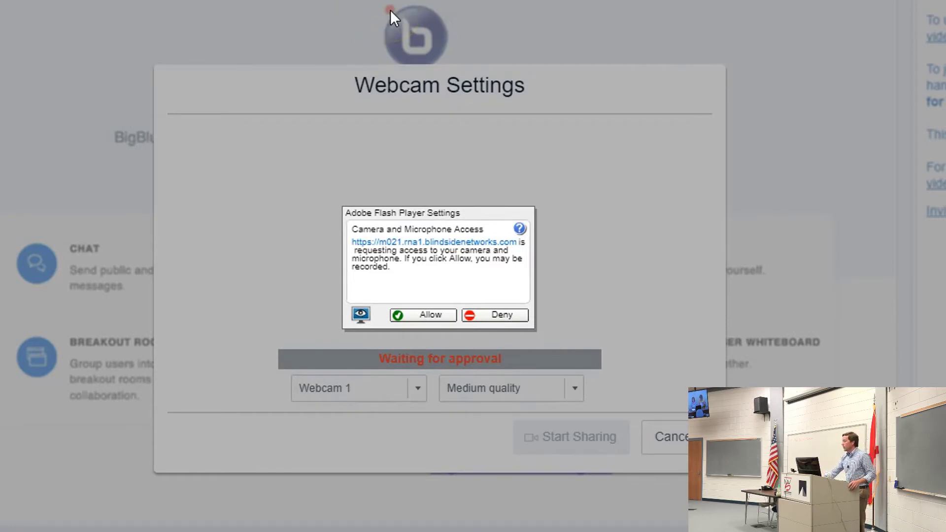
left_click(421, 317)
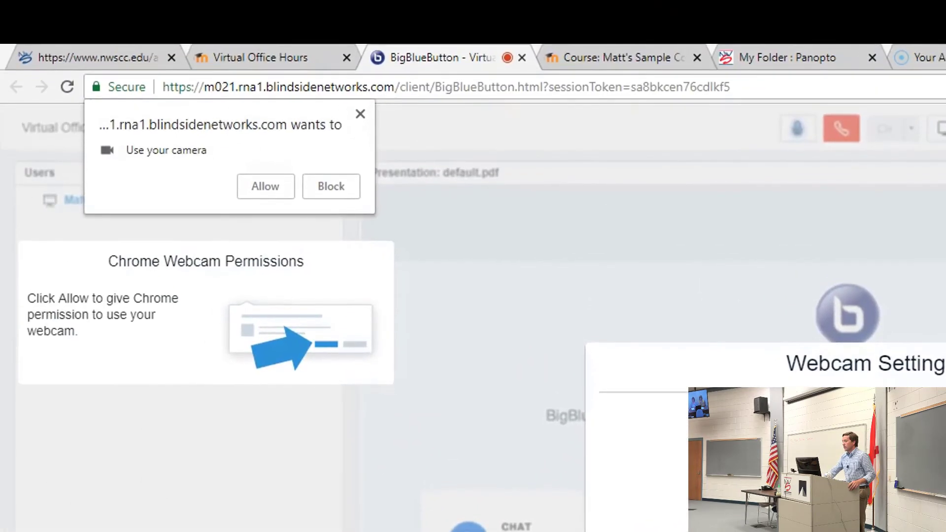
left_click(266, 188)
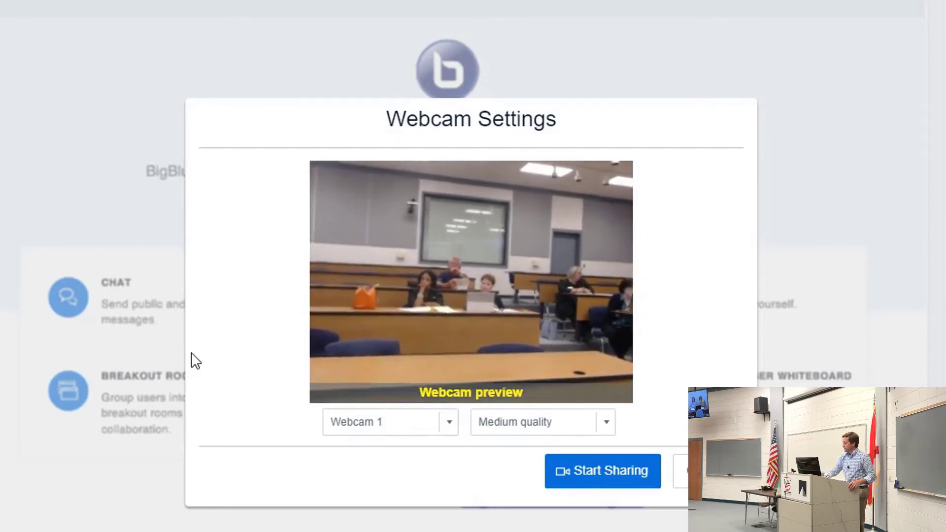
left_click(596, 480)
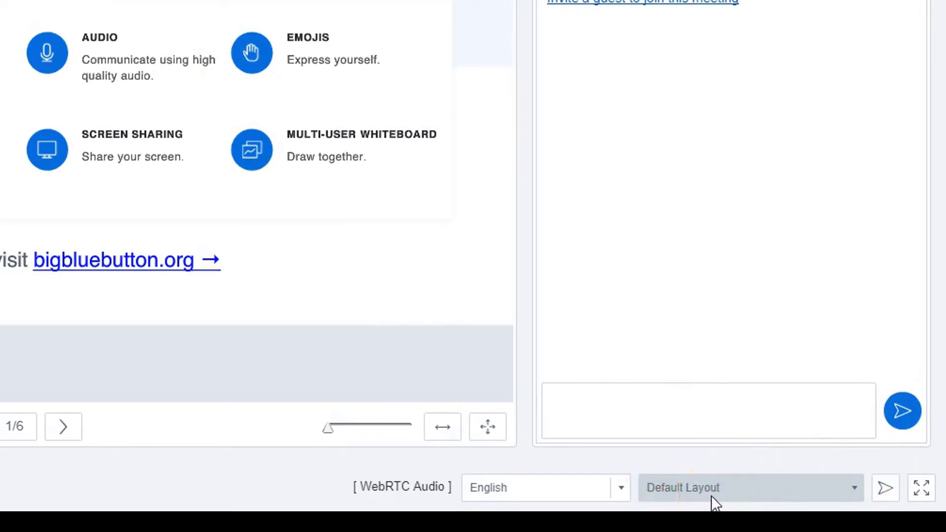
- Switch the layout to Video Chat, then to Webcam Meeting
left_click(856, 488)
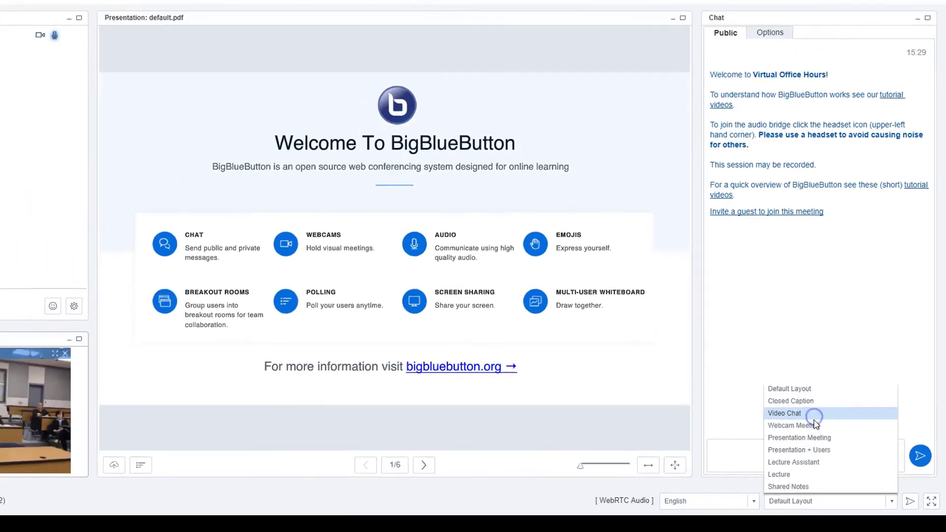
left_click(813, 416)
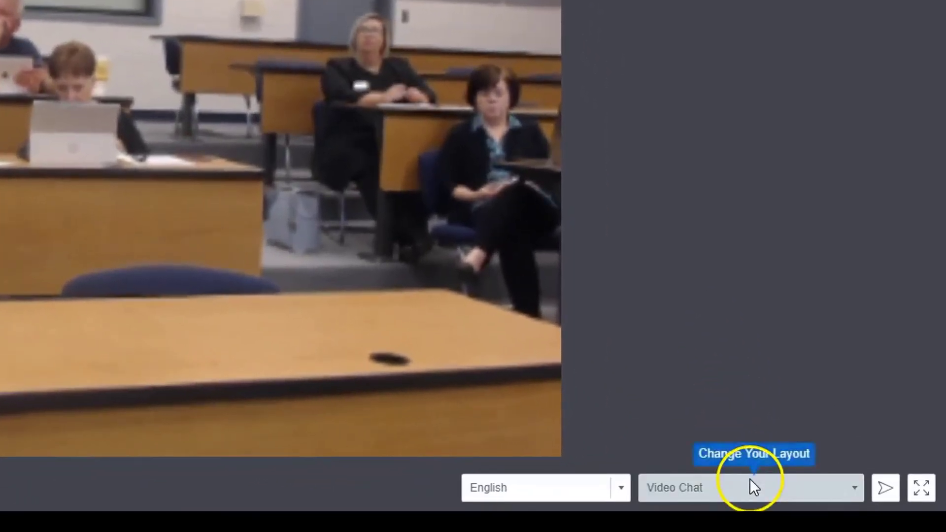
left_click(750, 481)
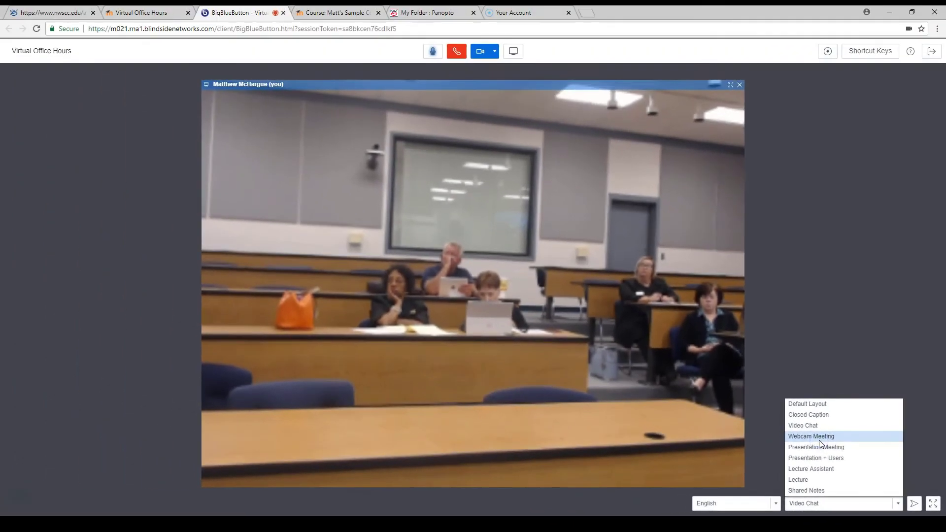
left_click(707, 367)
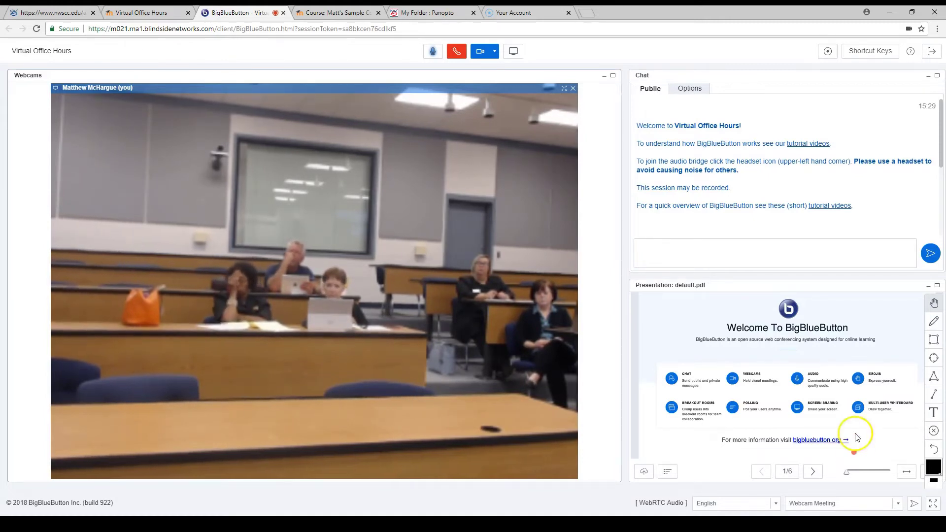
- Minimise, restore and nudge the Presentation window, browsing for an upload but keeping default.pdf
left_click(928, 285)
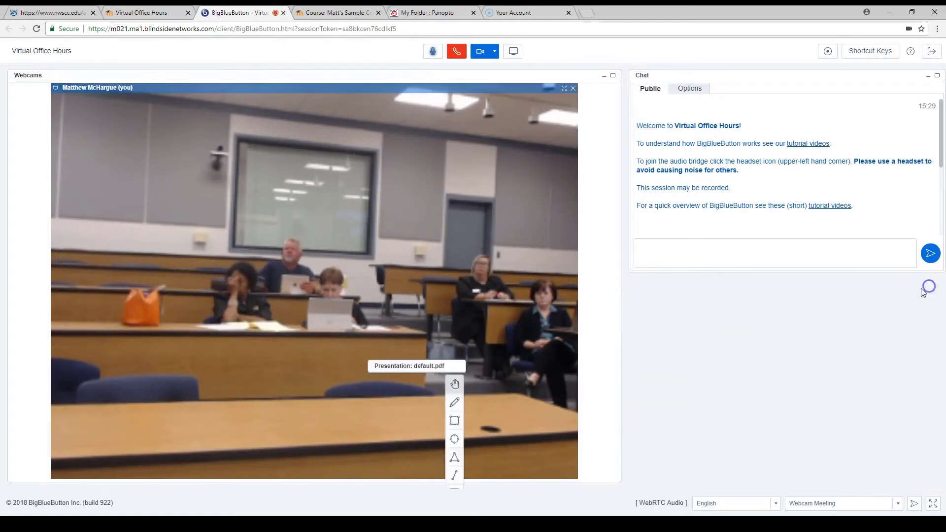
left_click(58, 479)
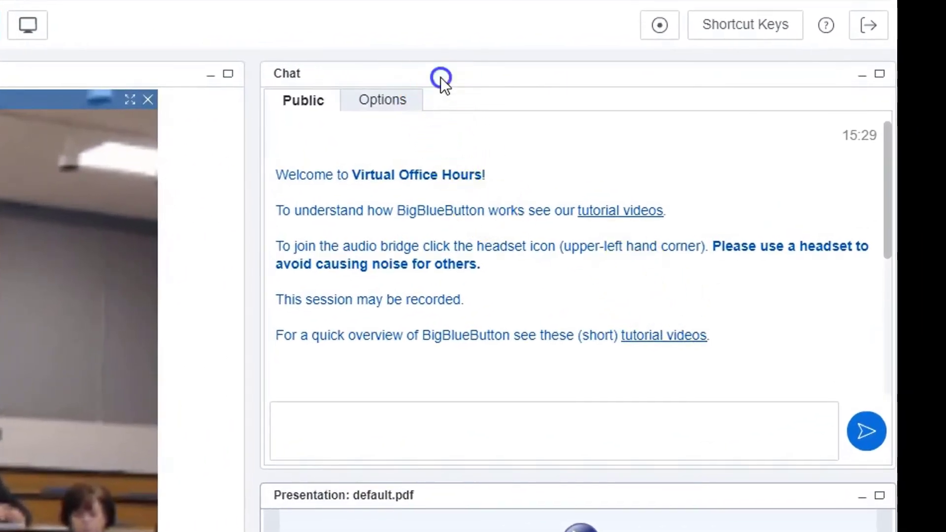
left_click(384, 428)
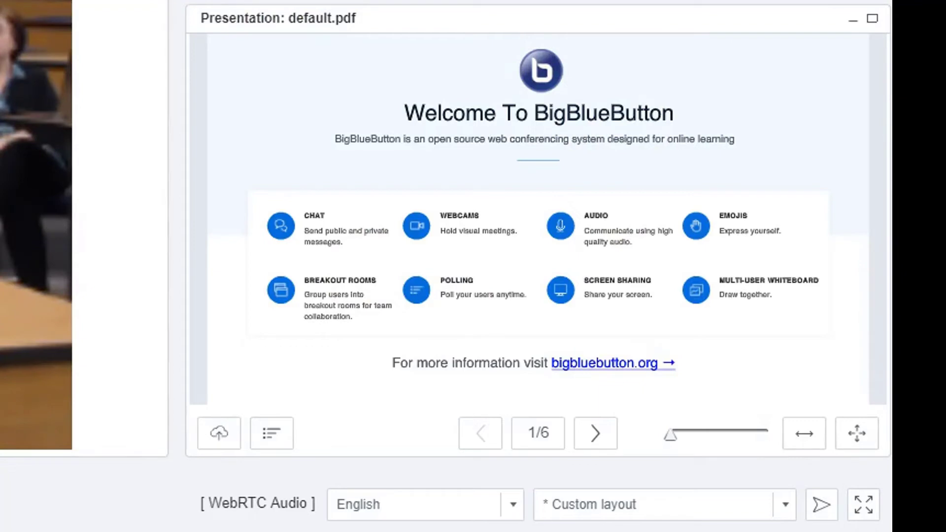
mouse_move(297, 20)
left_mouse_down()
mouse_move(218, 6)
mouse_move(290, 12)
mouse_move(322, 27)
mouse_move(313, 22)
left_mouse_up()
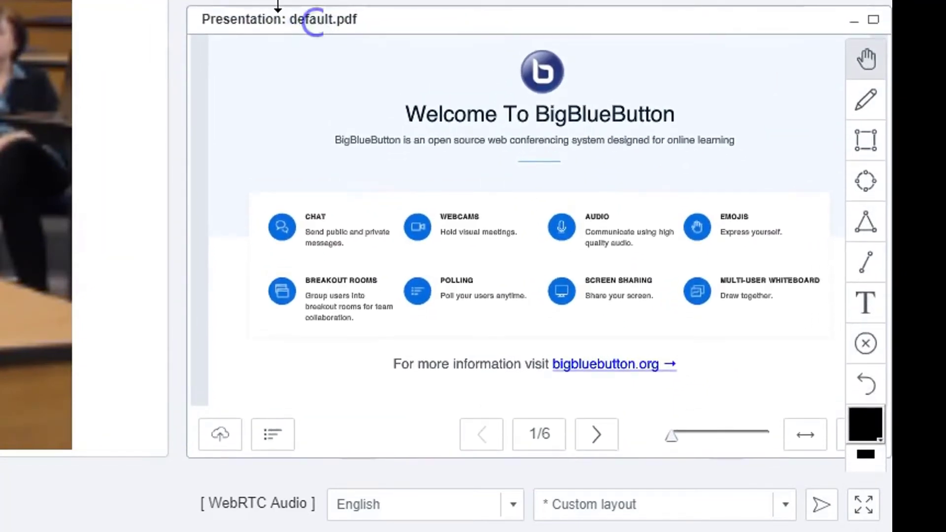
left_click(220, 433)
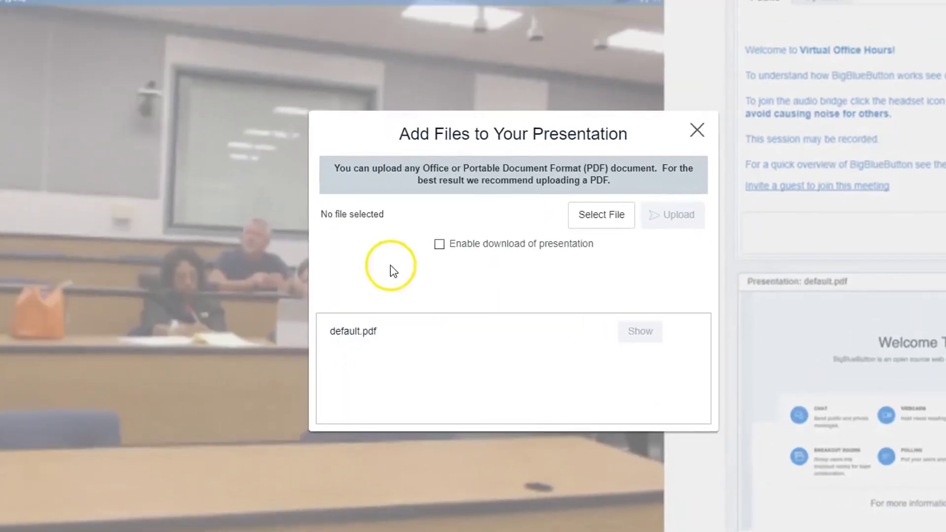
left_click(601, 227)
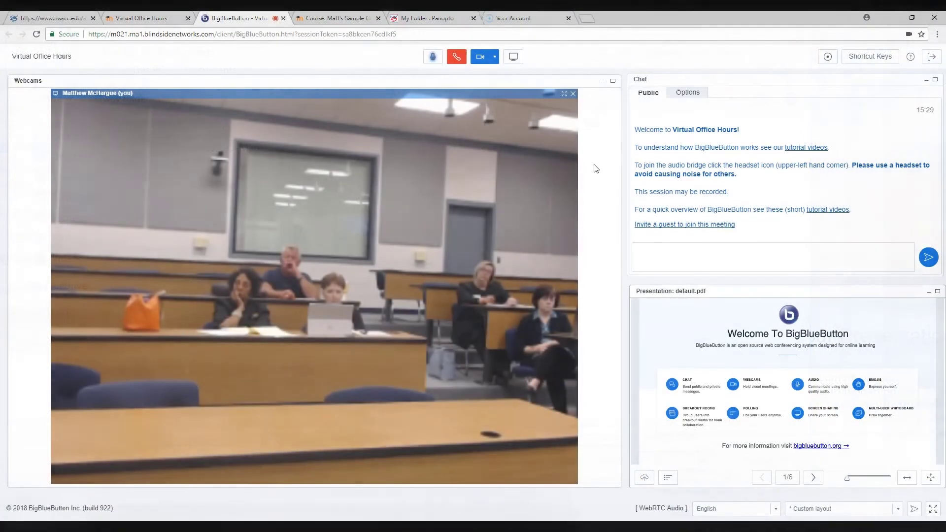
- Minimise the presentation and stretch the chat panel down to the bottom edge
left_click(707, 181)
mouse_move(866, 302)
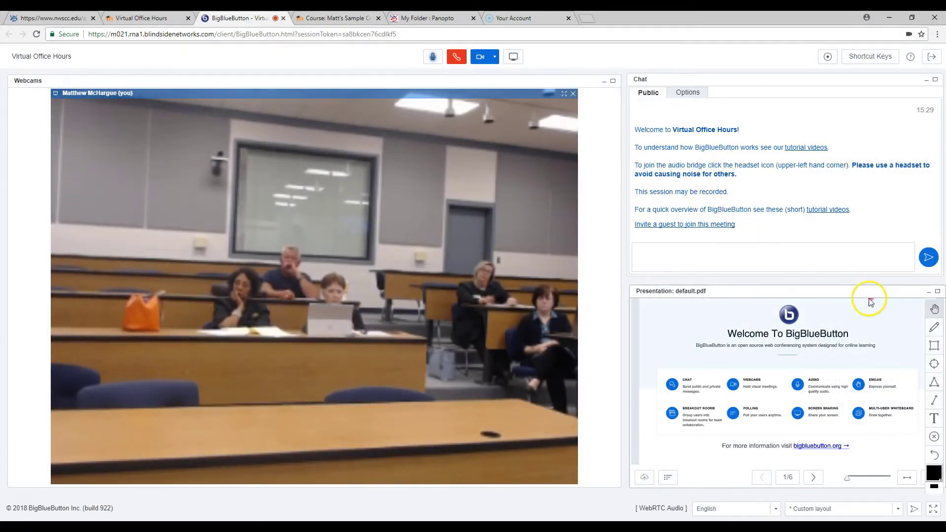
left_click(928, 294)
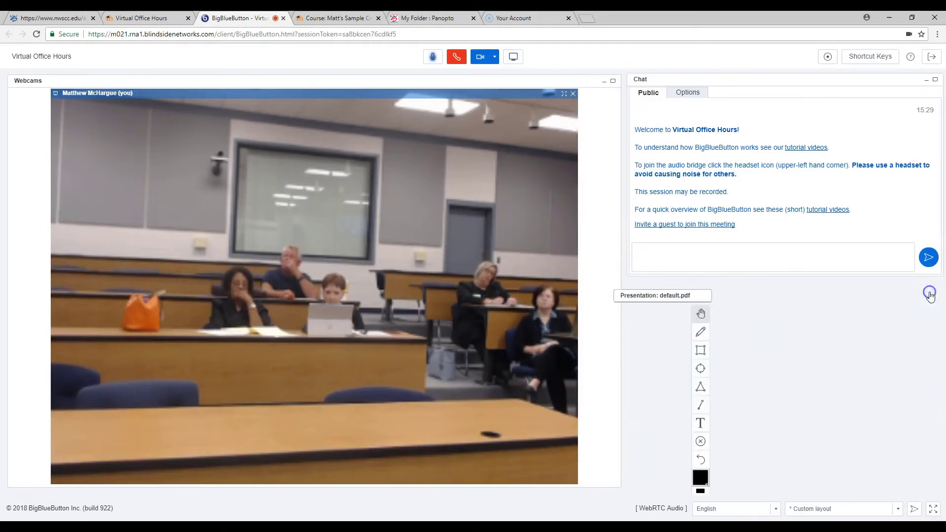
left_click_drag(783, 276, 788, 508)
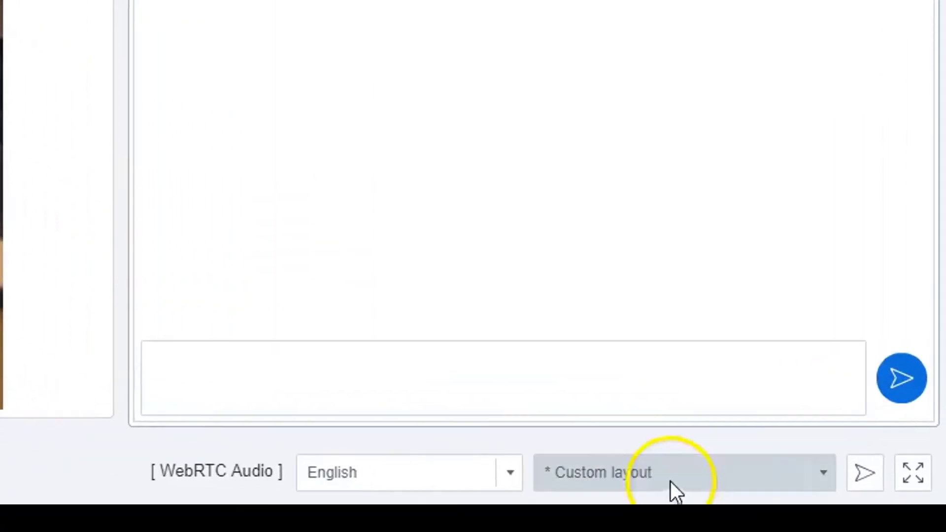
- Broadcast the custom layout to all participants
left_click(832, 473)
left_click(826, 476)
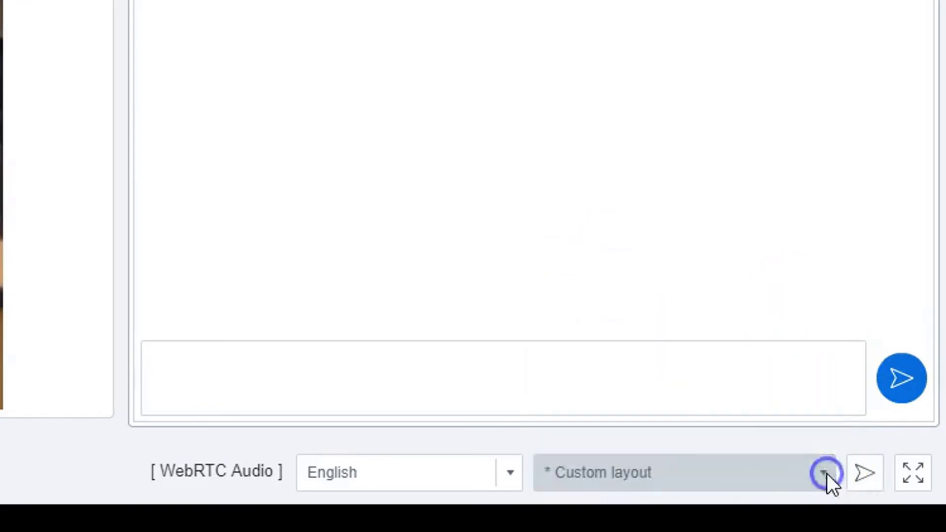
left_click(857, 471)
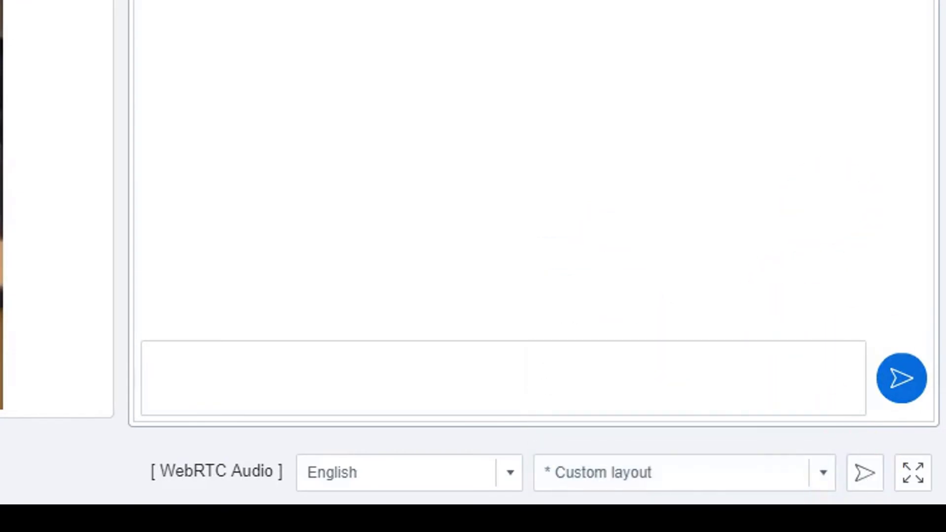